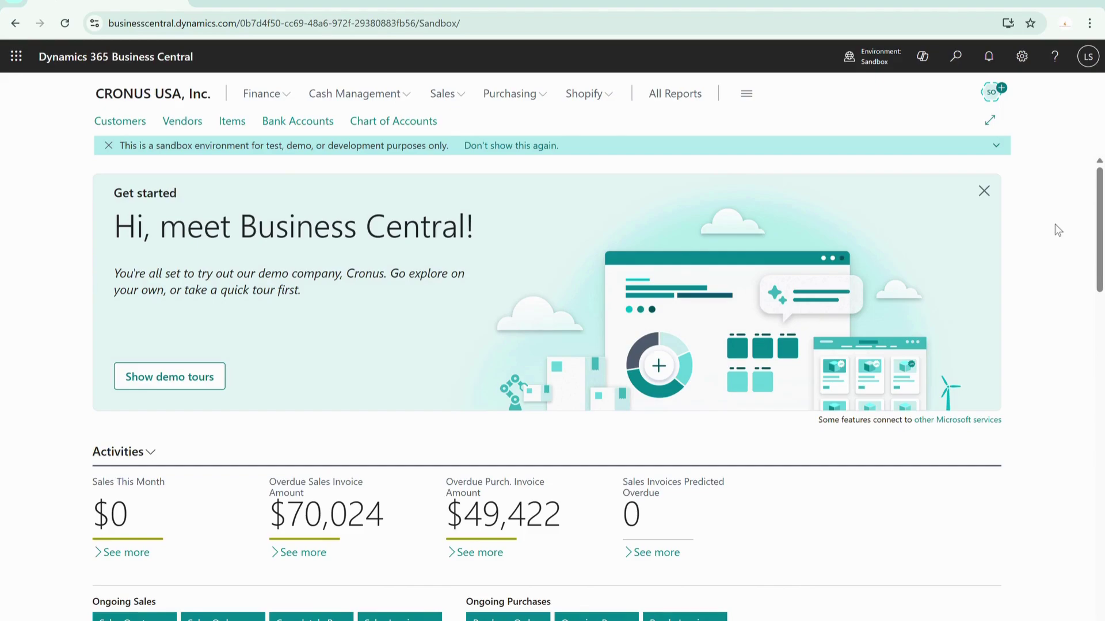
Step: Search for the custom approval pages and open the Custom Approval Setup List
left_click(960, 53)
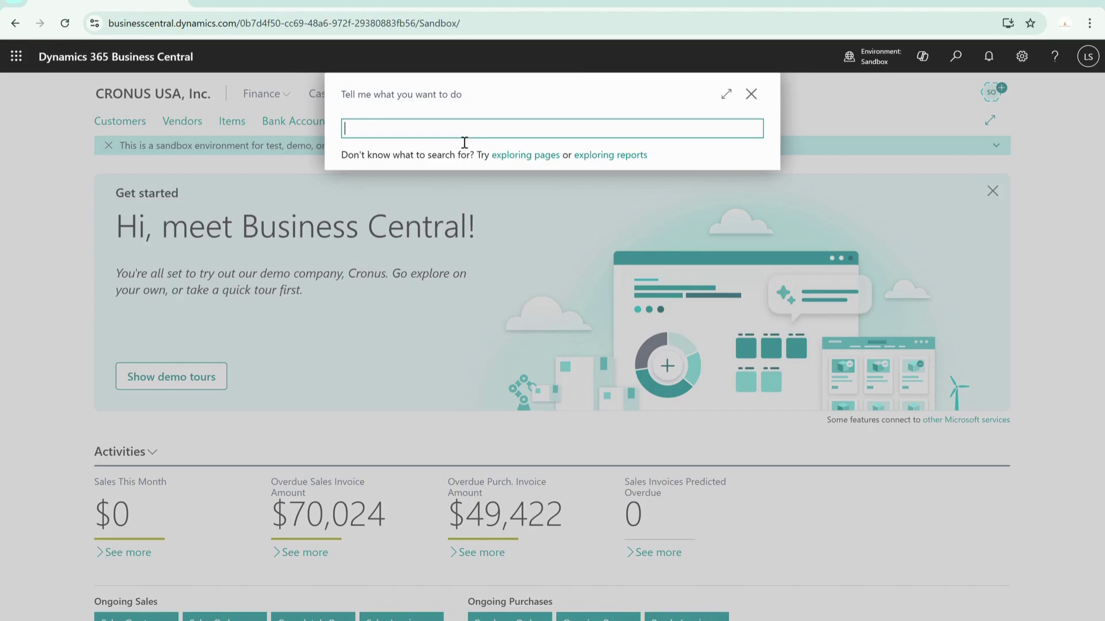
type("custom")
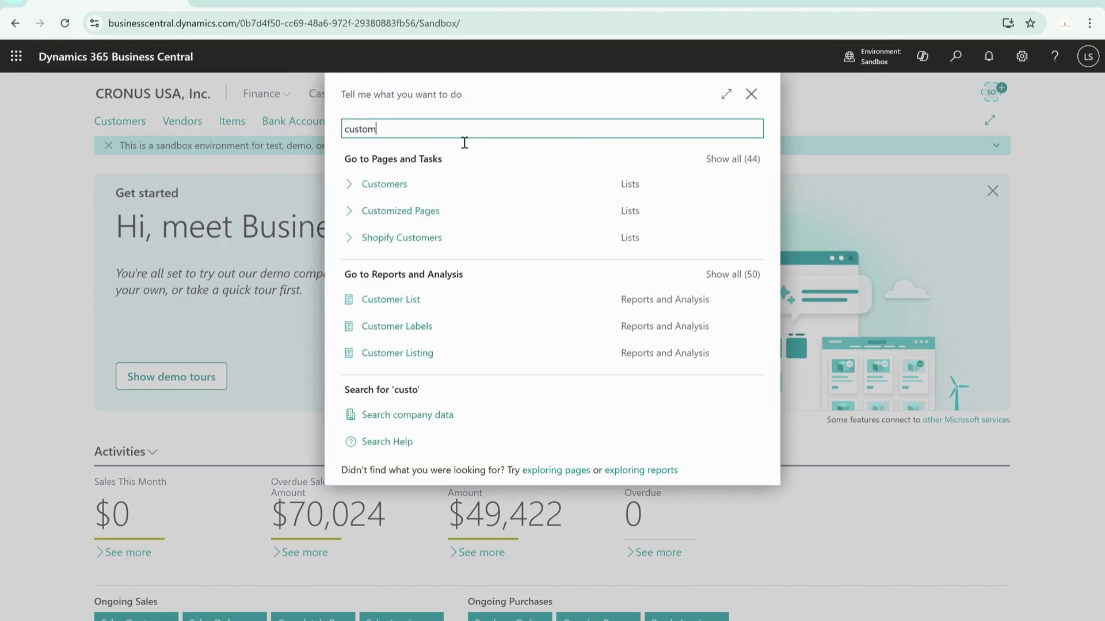
type(" Aproval")
left_click(459, 185)
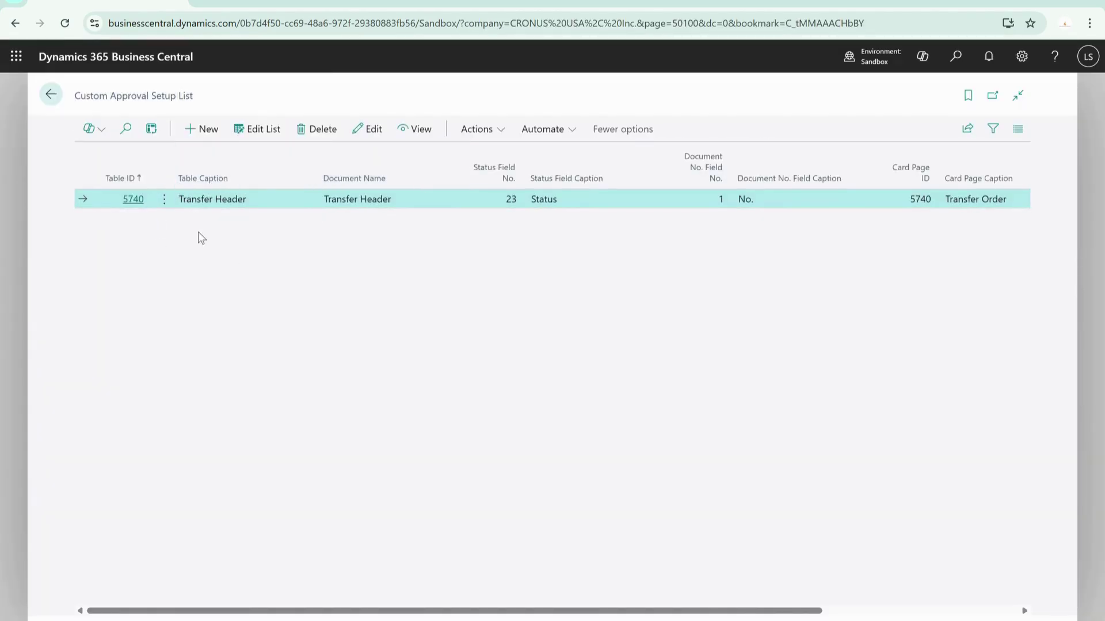
Step: Open the Transfer Header approval setup card and look at the tables available for its Table ID
left_click(133, 199)
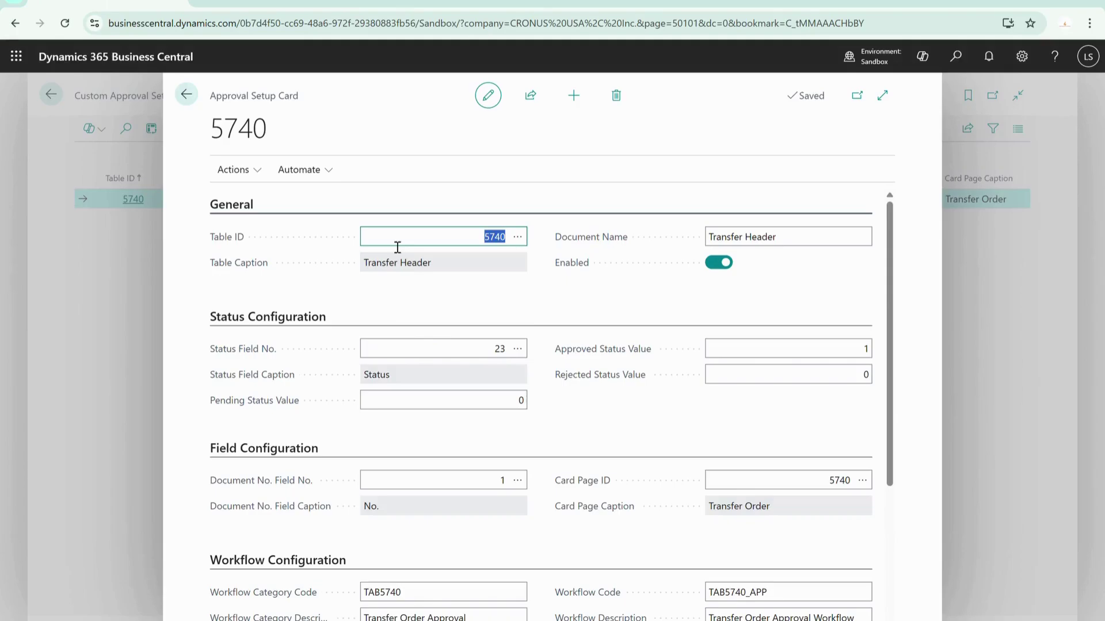
left_click(525, 244)
left_click(525, 247)
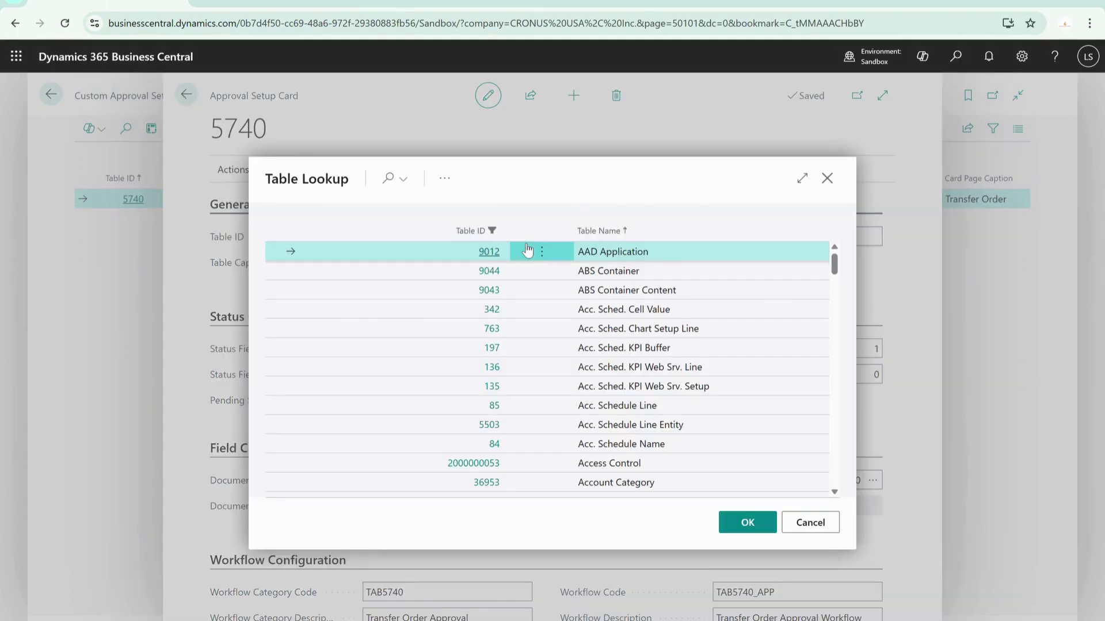
key("Escape")
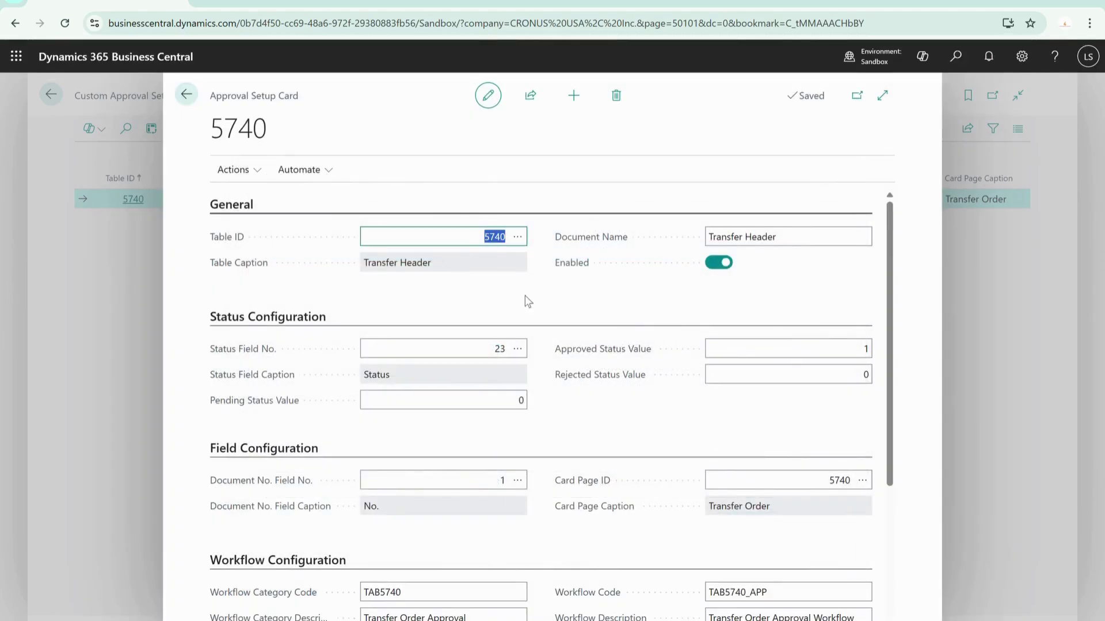
Step: Search the fields available for Status Field No. for "status" and leave the lookup without choosing one
scroll(527, 302, "down", 3)
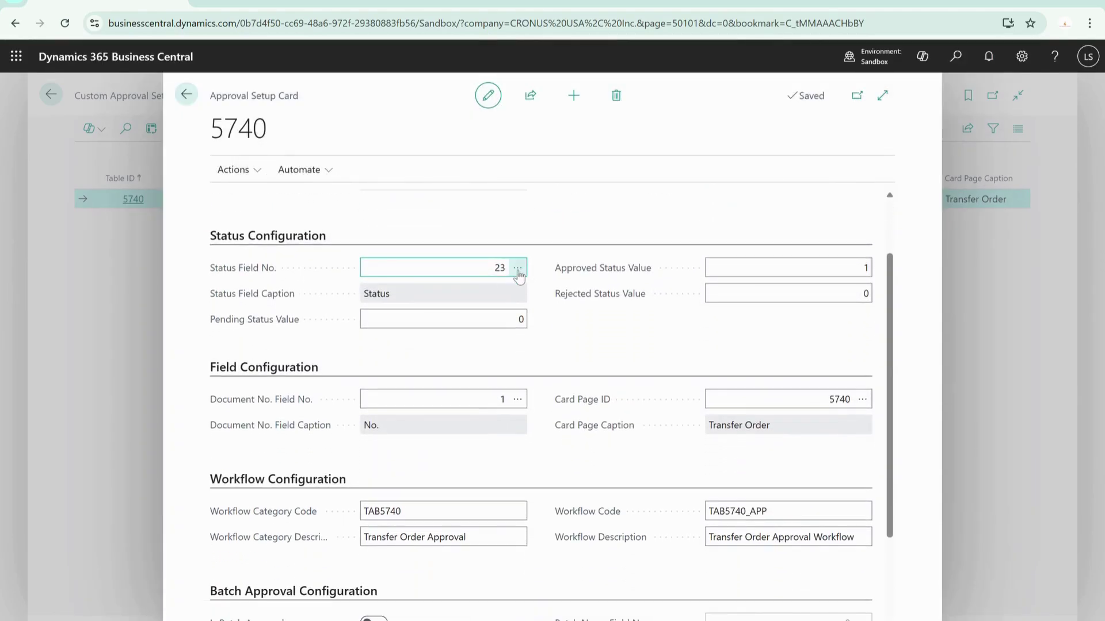
left_click(518, 269)
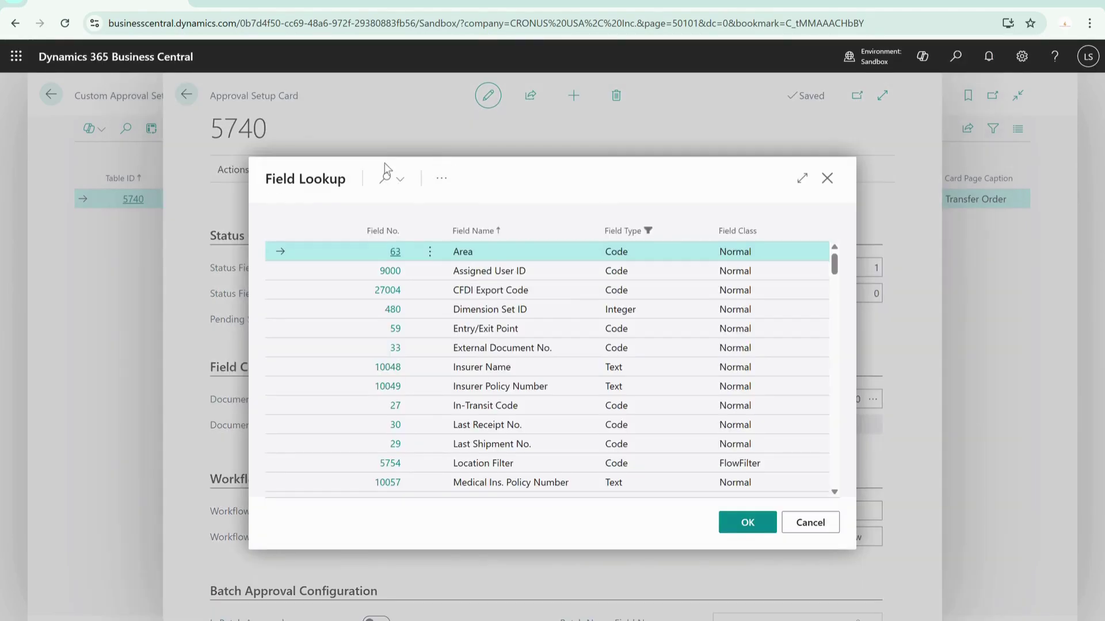
left_click(393, 182)
type("status")
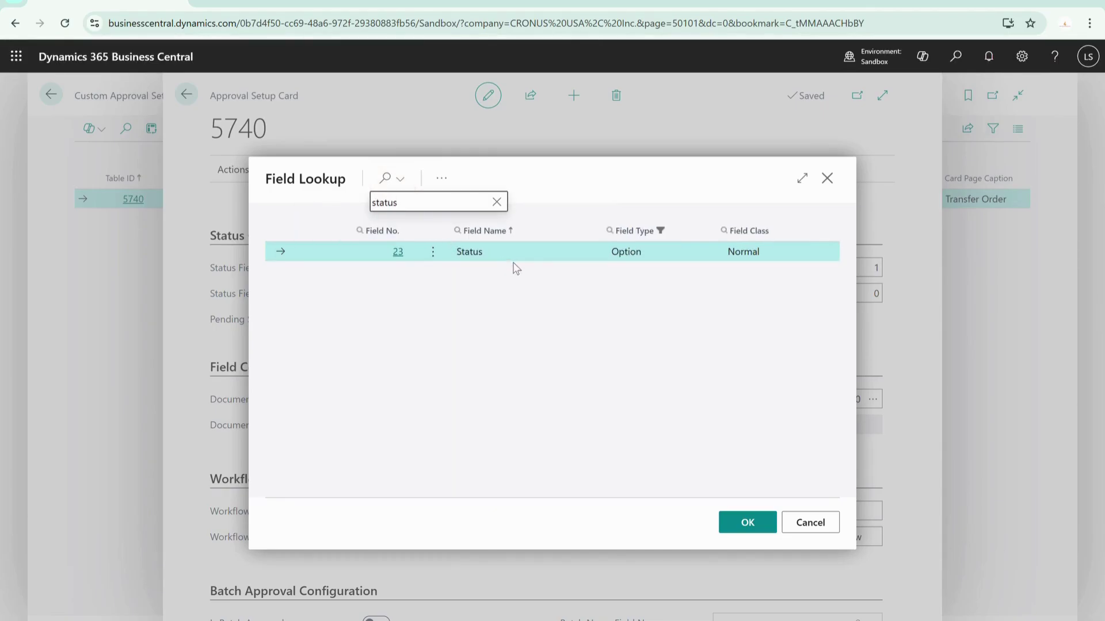
key("Escape")
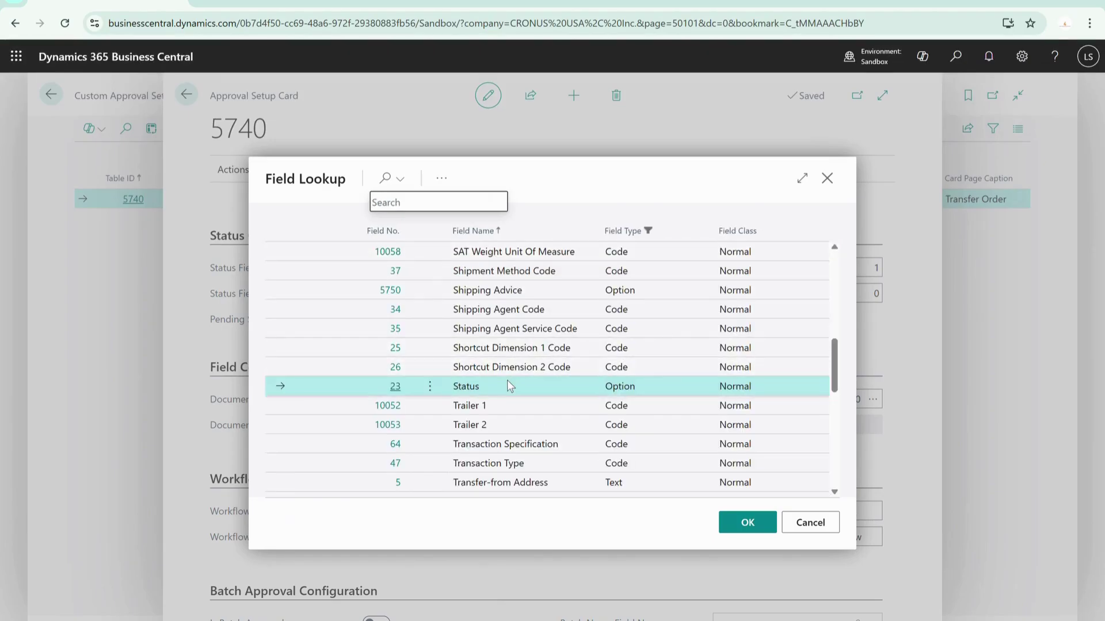
left_click(811, 520)
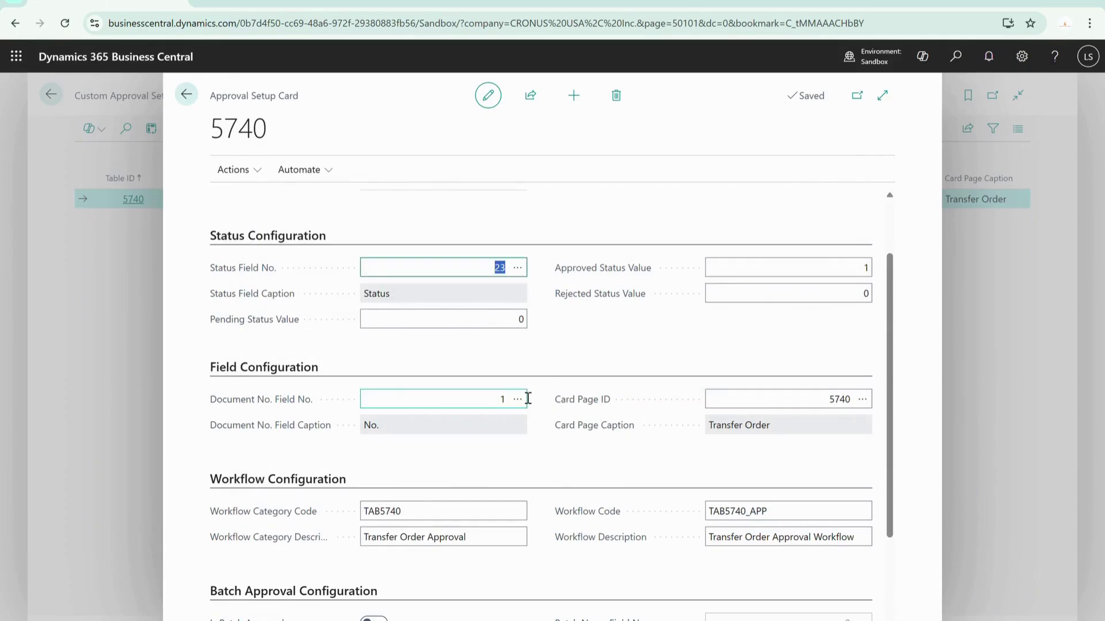
Step: Review the pending, approved and rejected status values in the Status Configuration
left_click(529, 326)
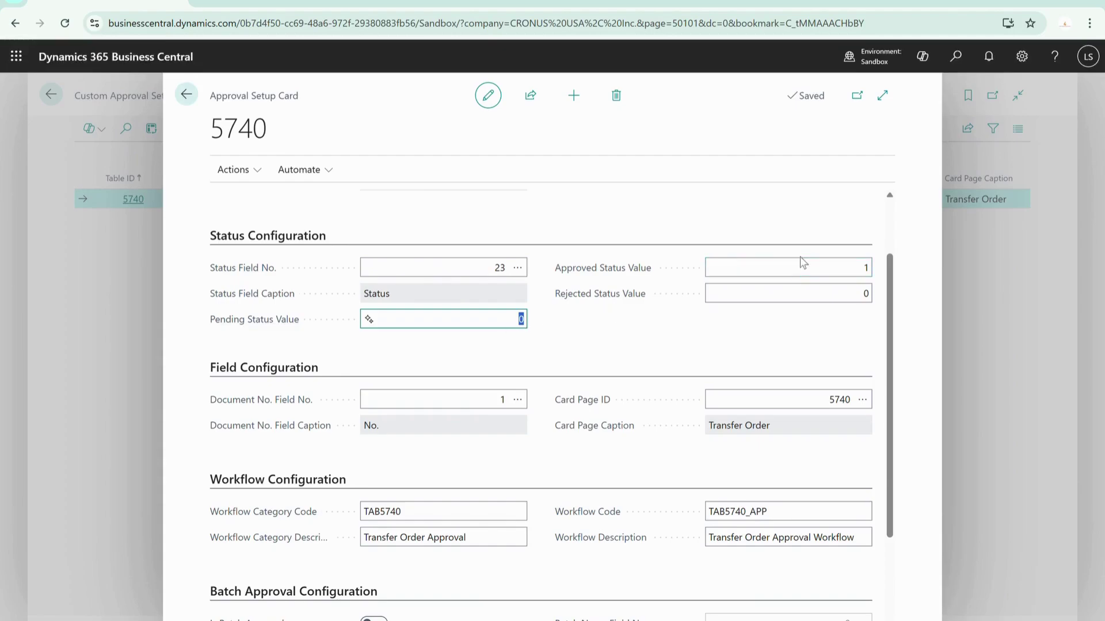
left_click(818, 268)
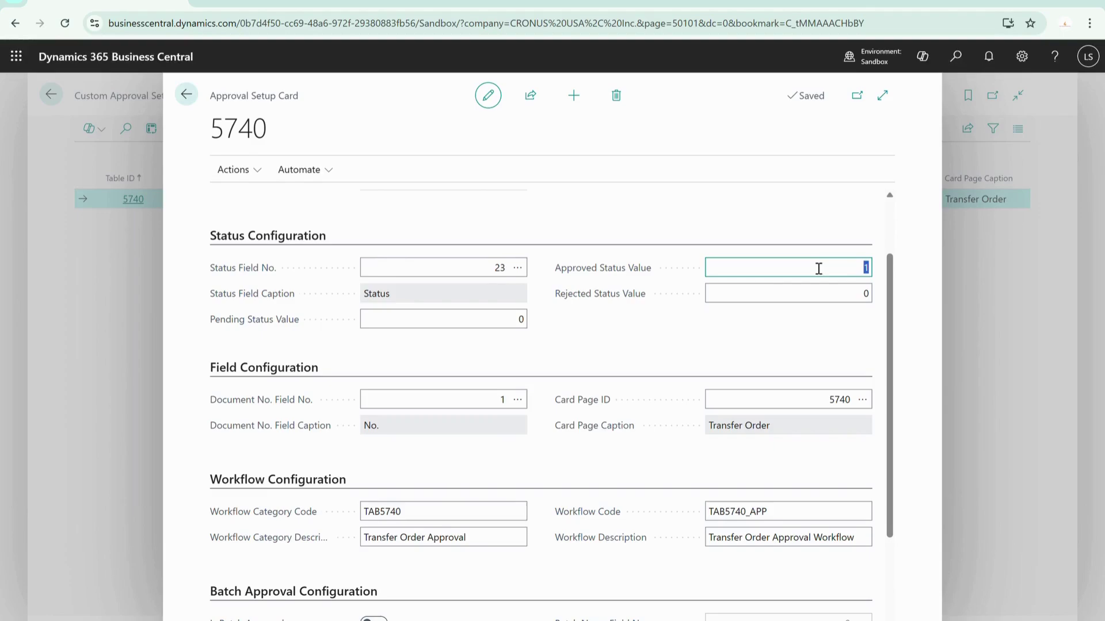
left_click(849, 299)
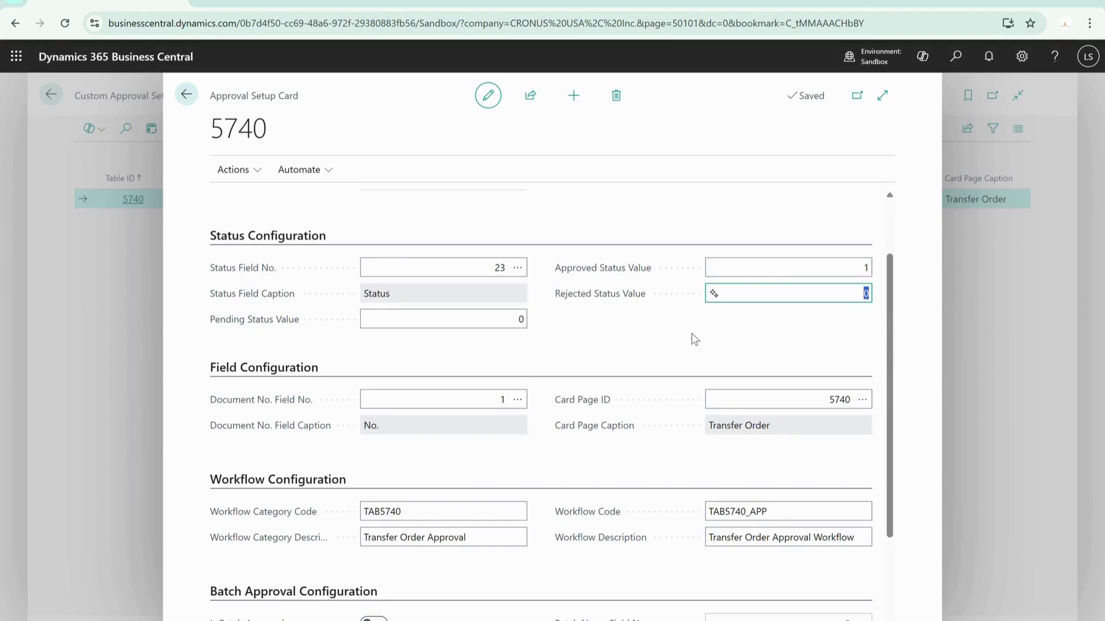
Step: Search the Document No. Field No. lookup for "no" and choose the No. field, number 1
scroll(645, 374, "down", 2)
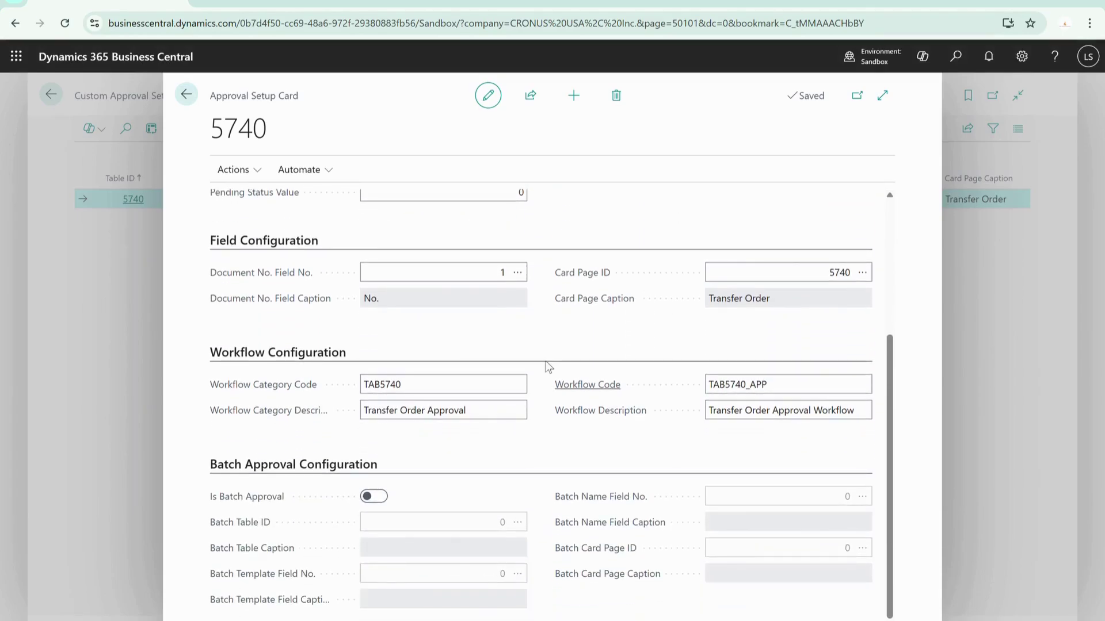
left_click(517, 273)
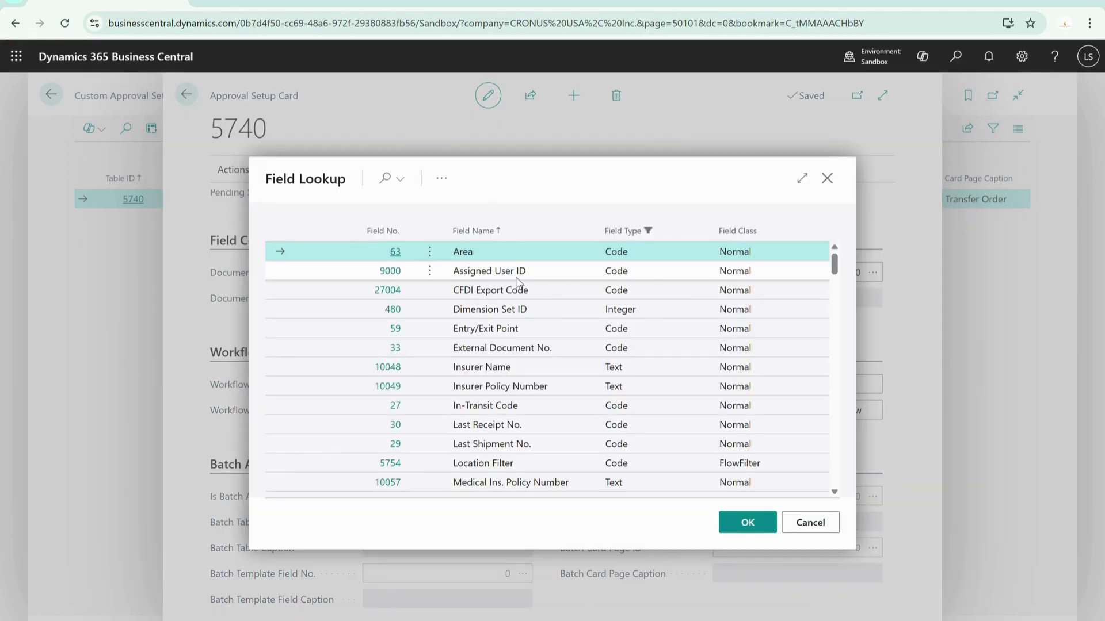
left_click(390, 181)
type("docu")
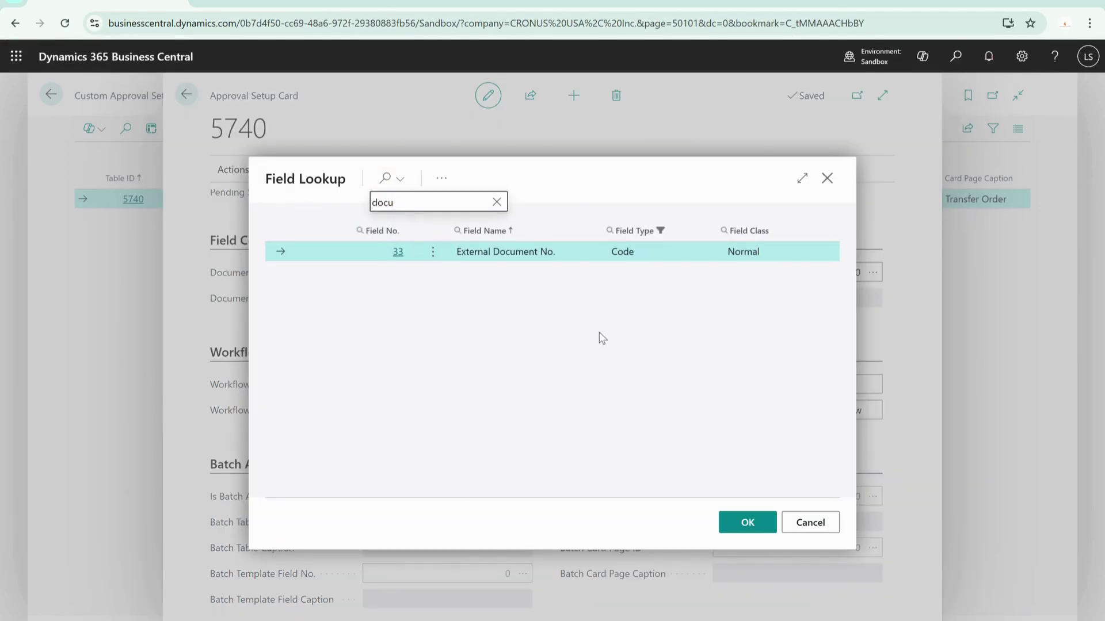
key("ctrl+a")
type("no")
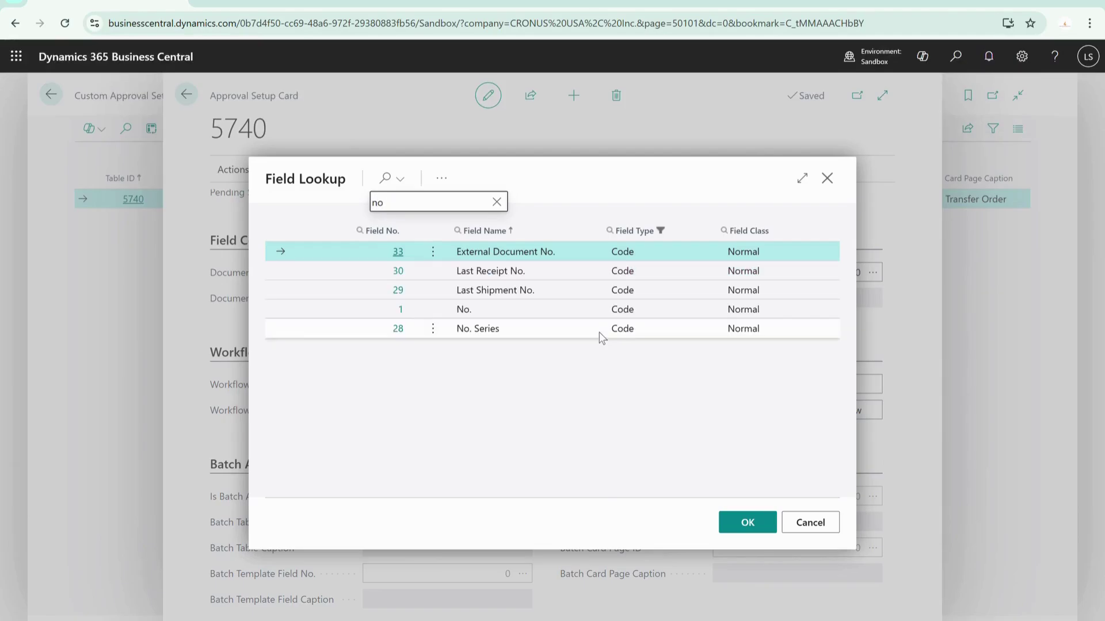
double_click(521, 311)
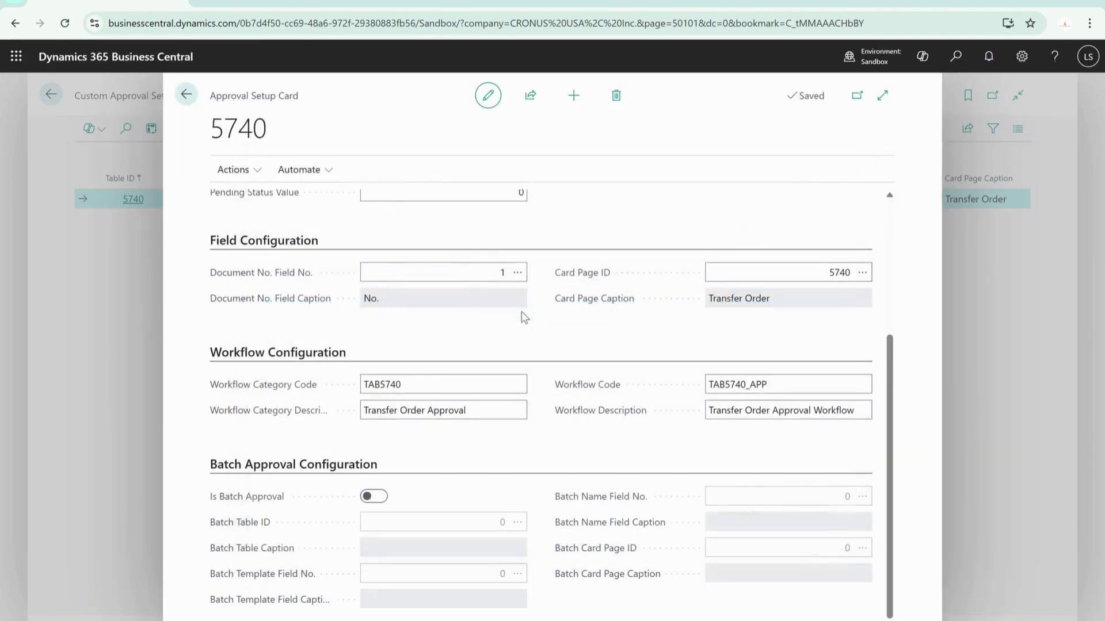
Step: Examine the Card Page ID of the setup and the option for generating page extension code
left_click(842, 279)
key("shift+Left")
key("shift+Left")
key("shift+Left")
left_click(842, 278)
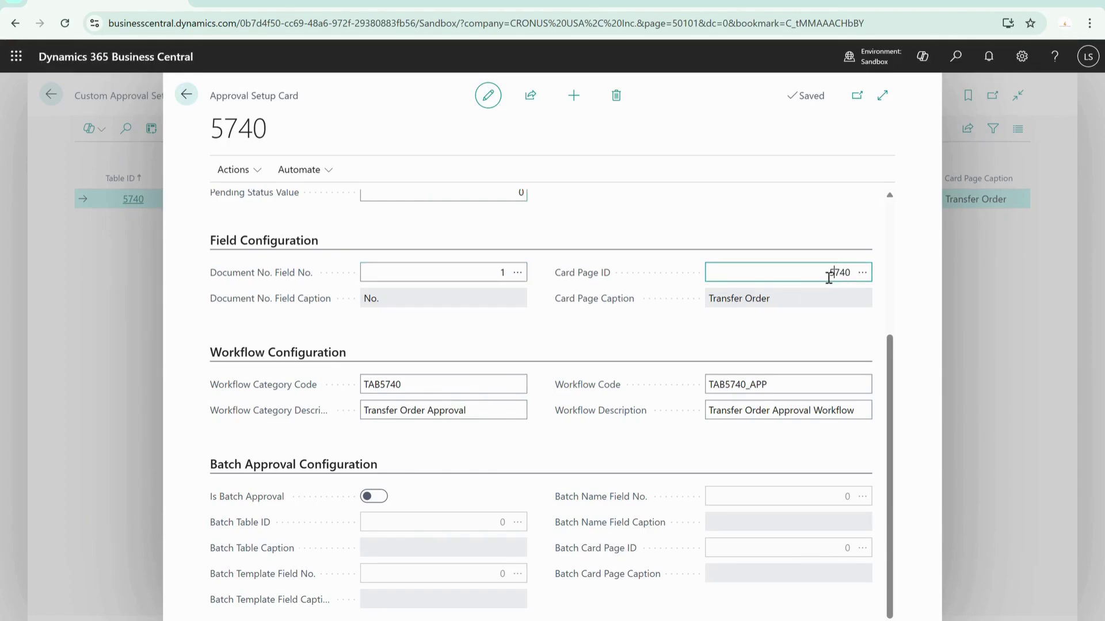
left_click(258, 171)
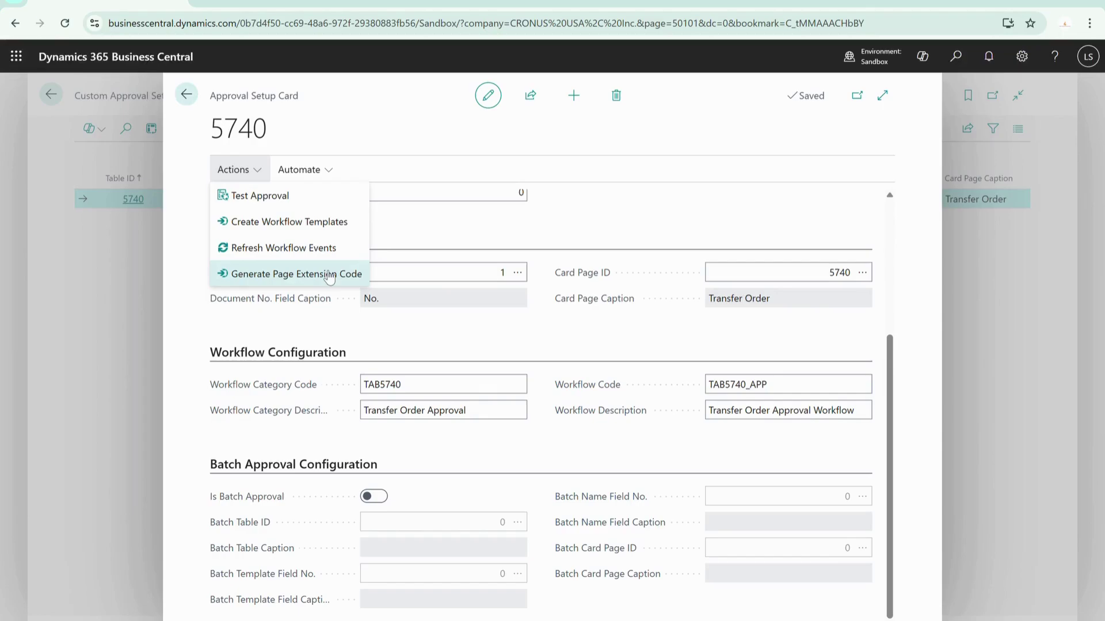
left_click(595, 231)
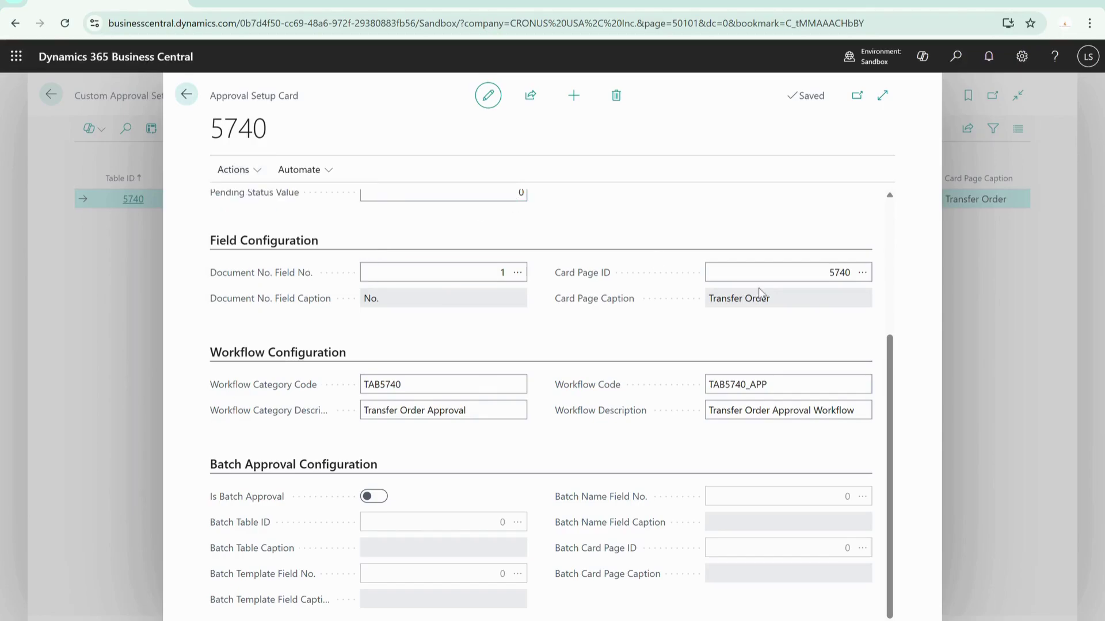
left_click(788, 283)
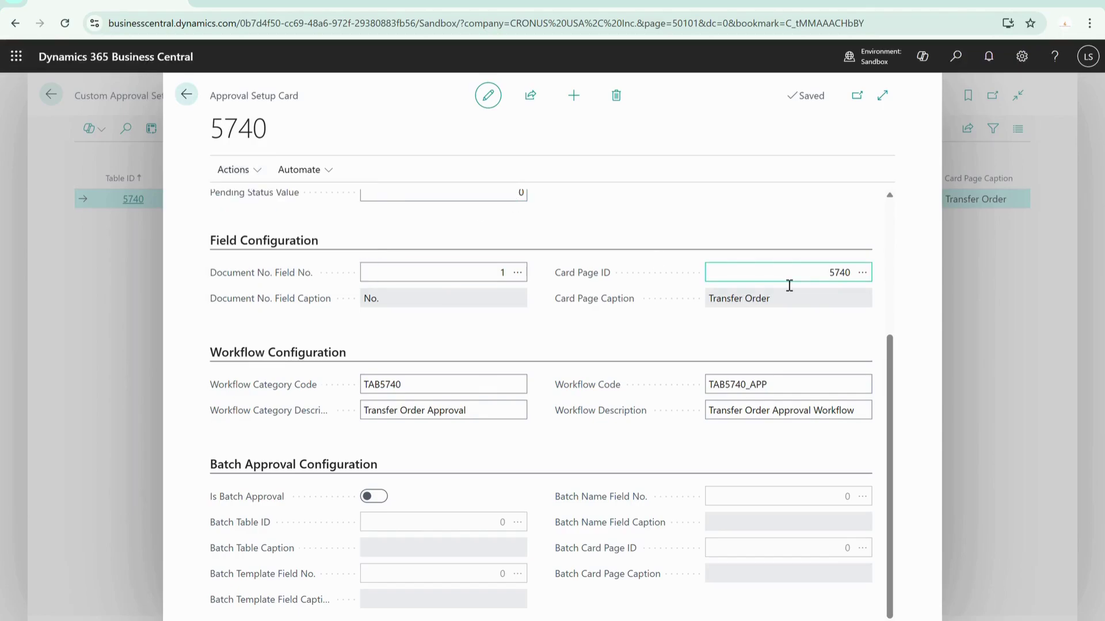
left_click(685, 342)
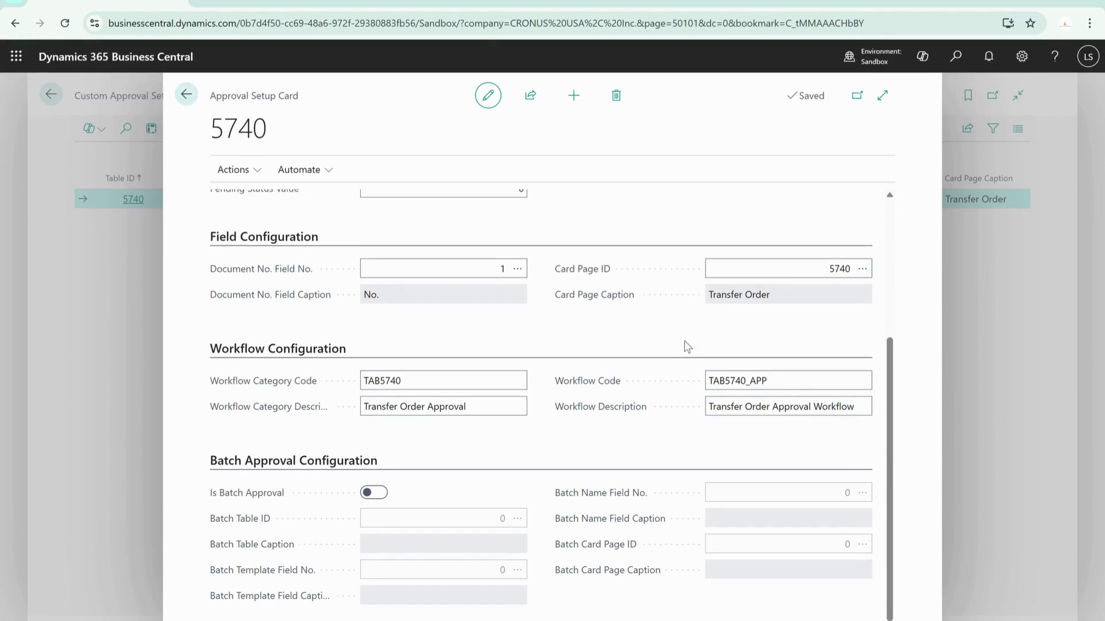
Step: Review the workflow category code, category description, workflow code and workflow description of the transfer order setup
left_click(430, 392)
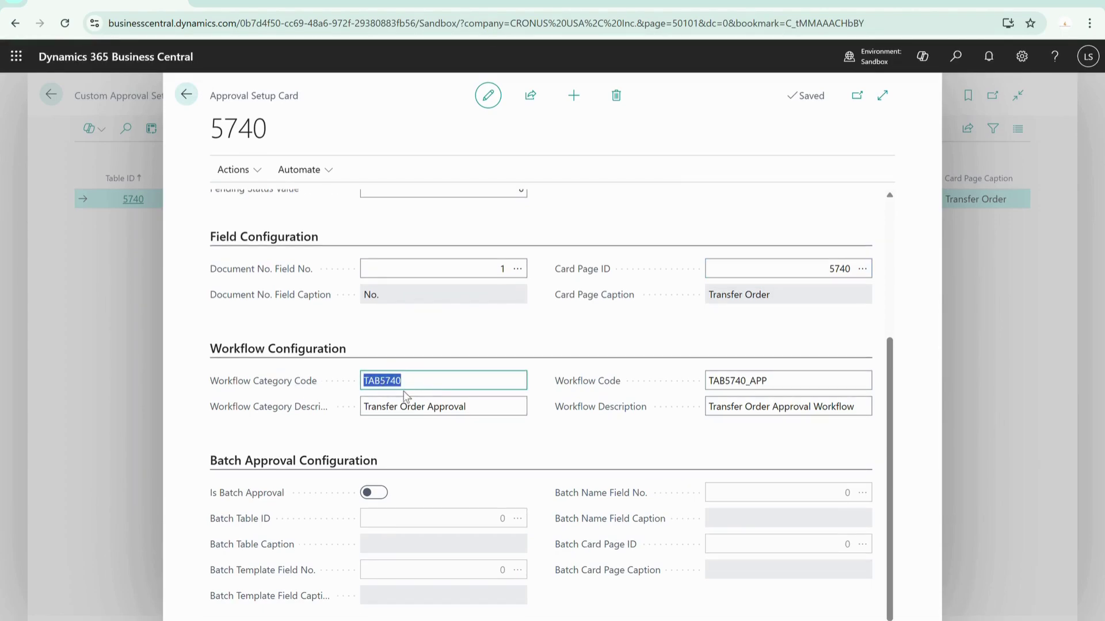
left_click(394, 415)
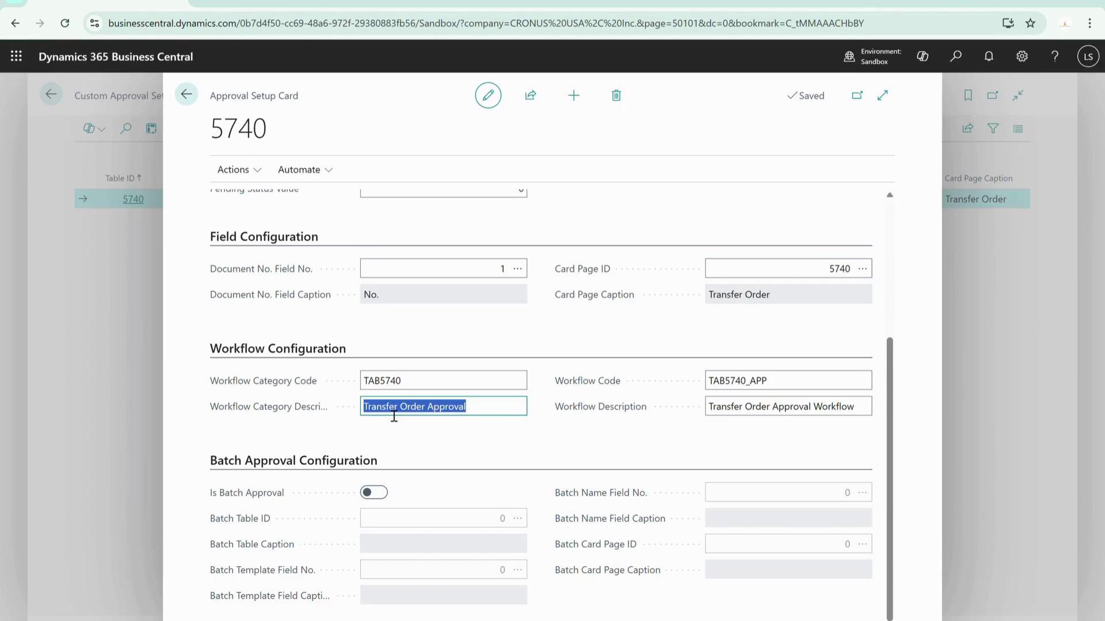
left_click(767, 390)
left_click(767, 409)
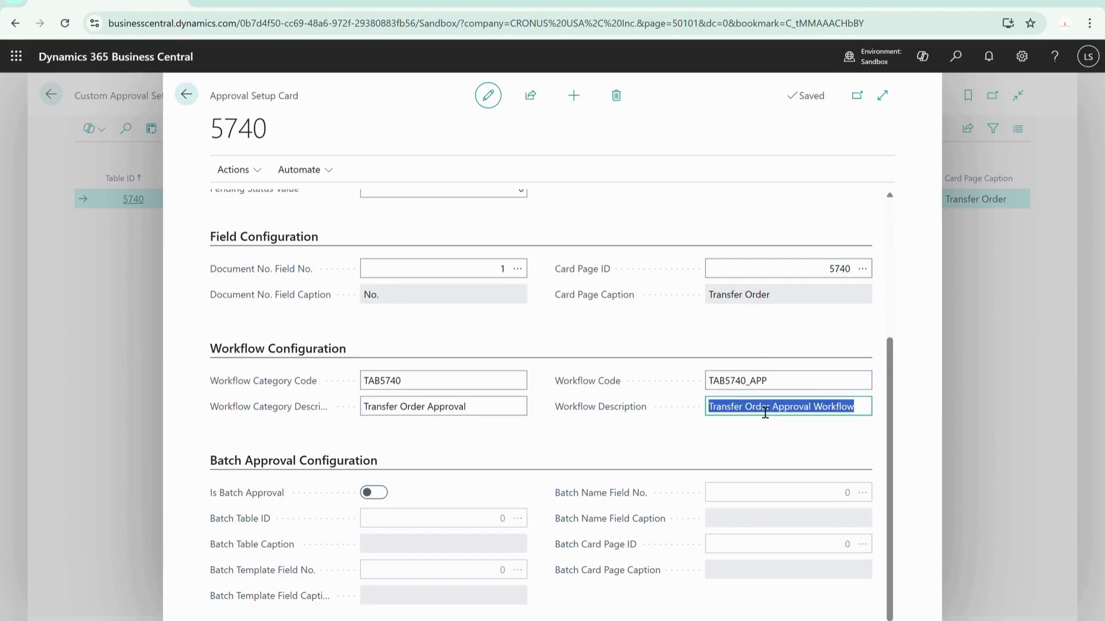
left_click(678, 448)
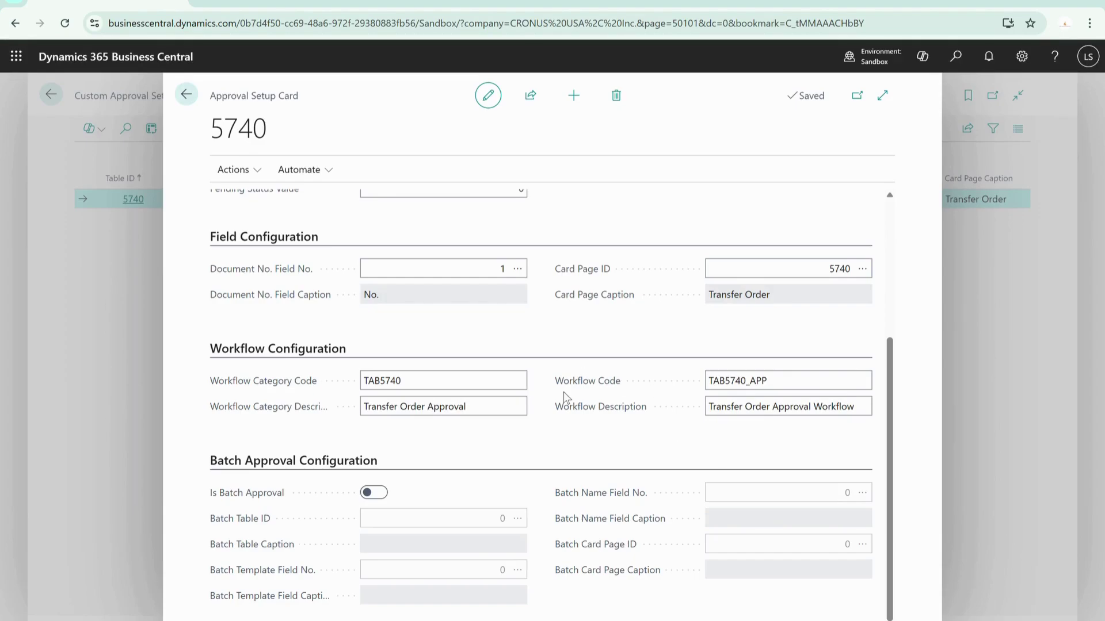
Step: Examine the workflow actions available for the transfer order setup and return to the Custom Approval Setup List
mouse_move(568, 420)
left_click(233, 169)
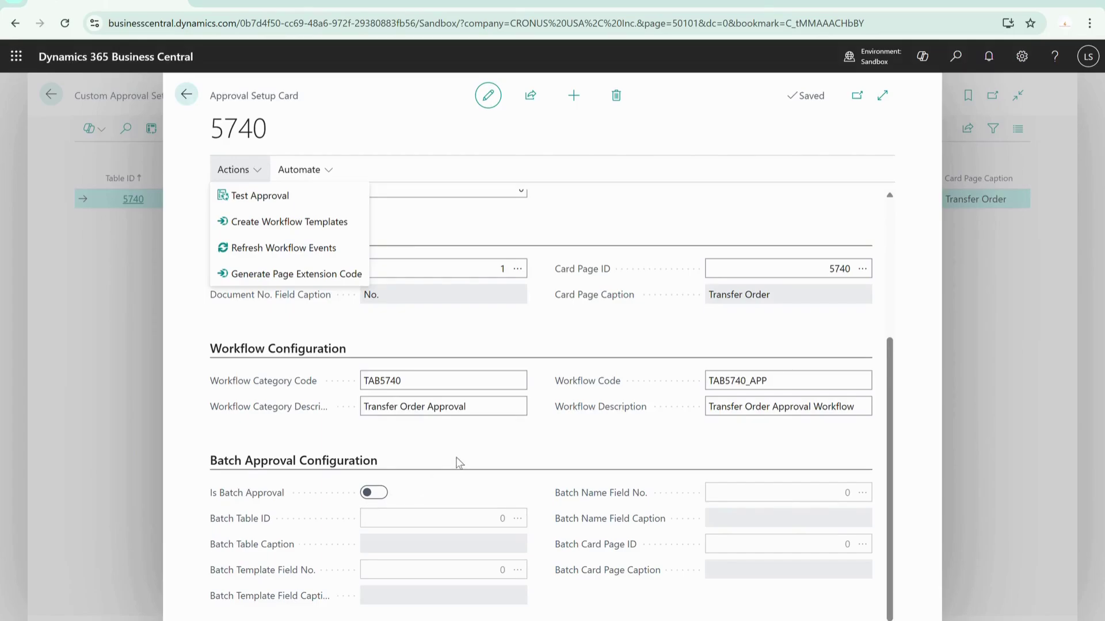
scroll(458, 462, "up", 4)
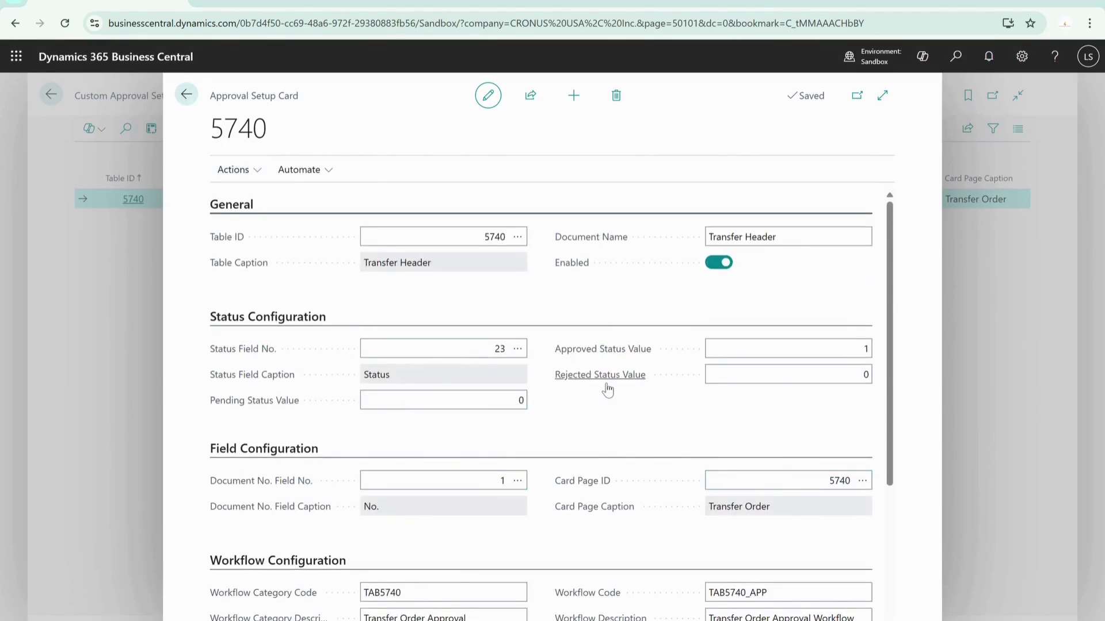
key("Escape")
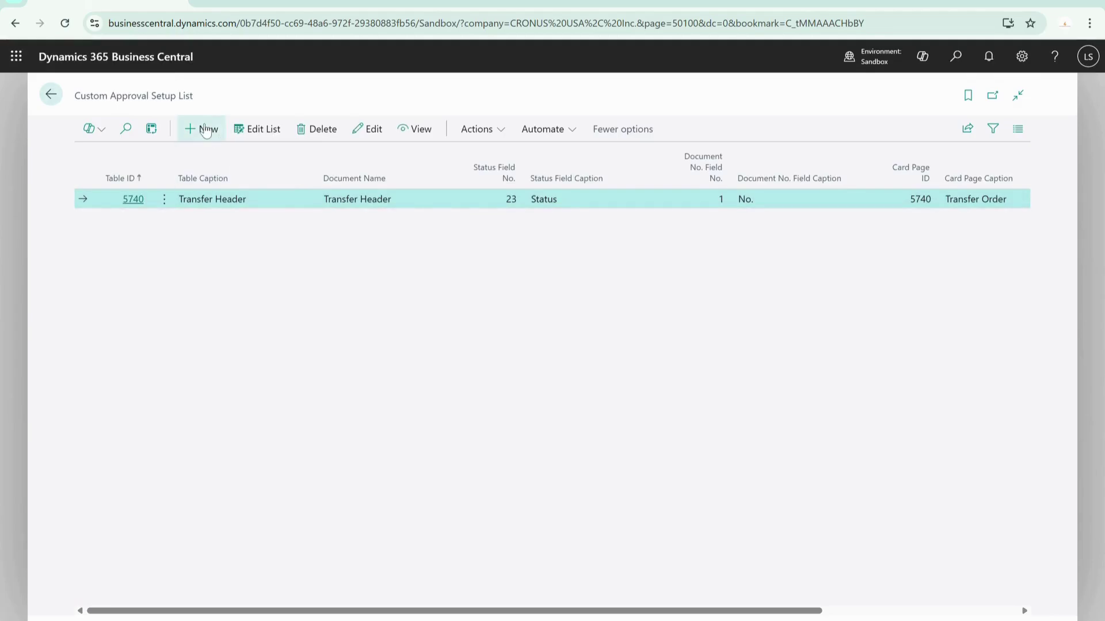
Step: Create a new approval setup and choose table 83, Item Journal Line, as its Table ID
left_click(203, 129)
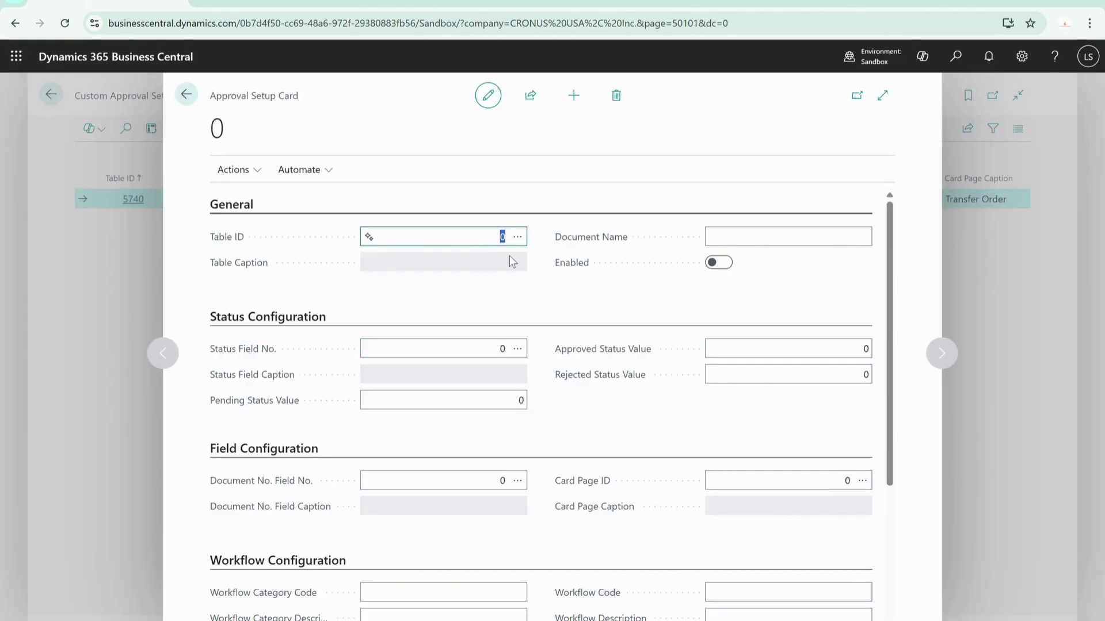
left_click(518, 237)
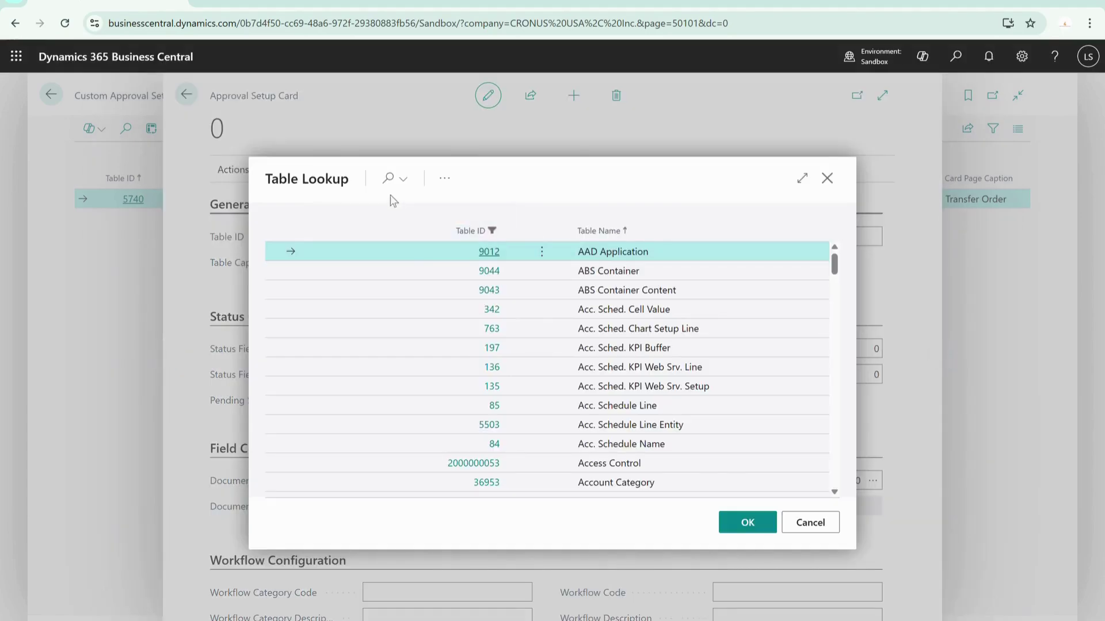
left_click(389, 180)
type("83")
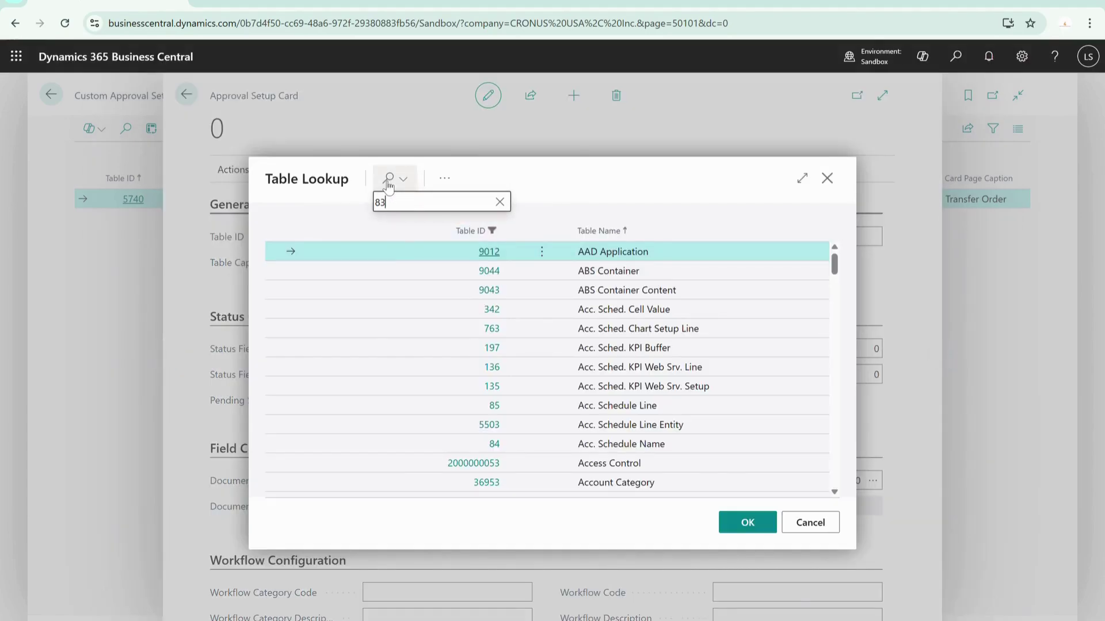
left_click(747, 523)
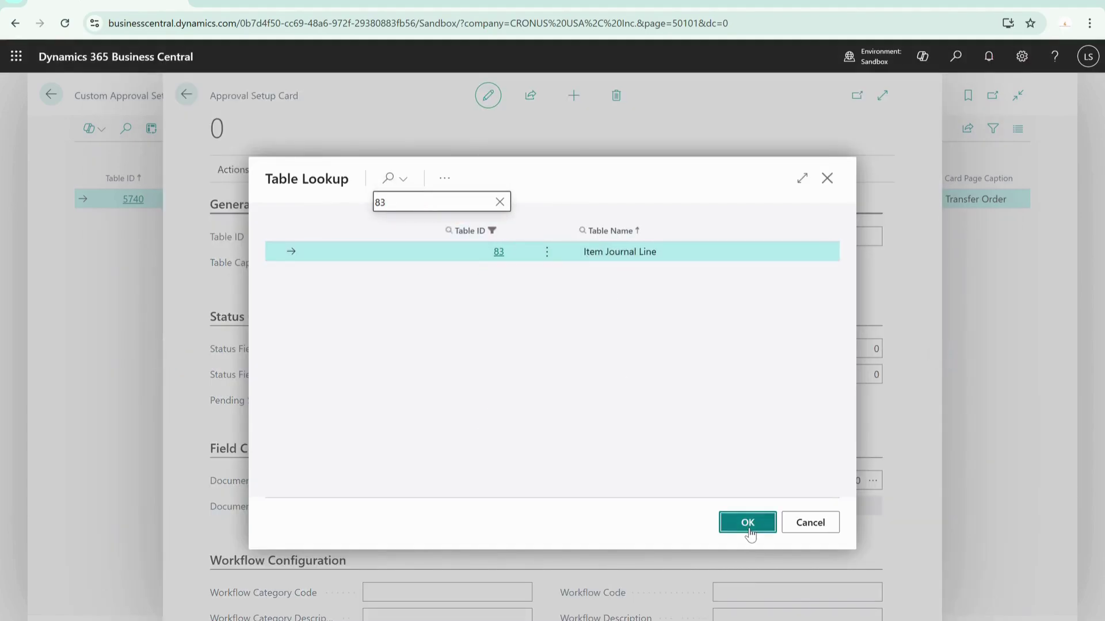
Step: Review the status, field and workflow configuration of the new Item Journal Line approval setup
scroll(596, 313, "down", 1)
scroll(593, 311, "up", 1)
scroll(593, 311, "down", 3)
left_click(507, 266)
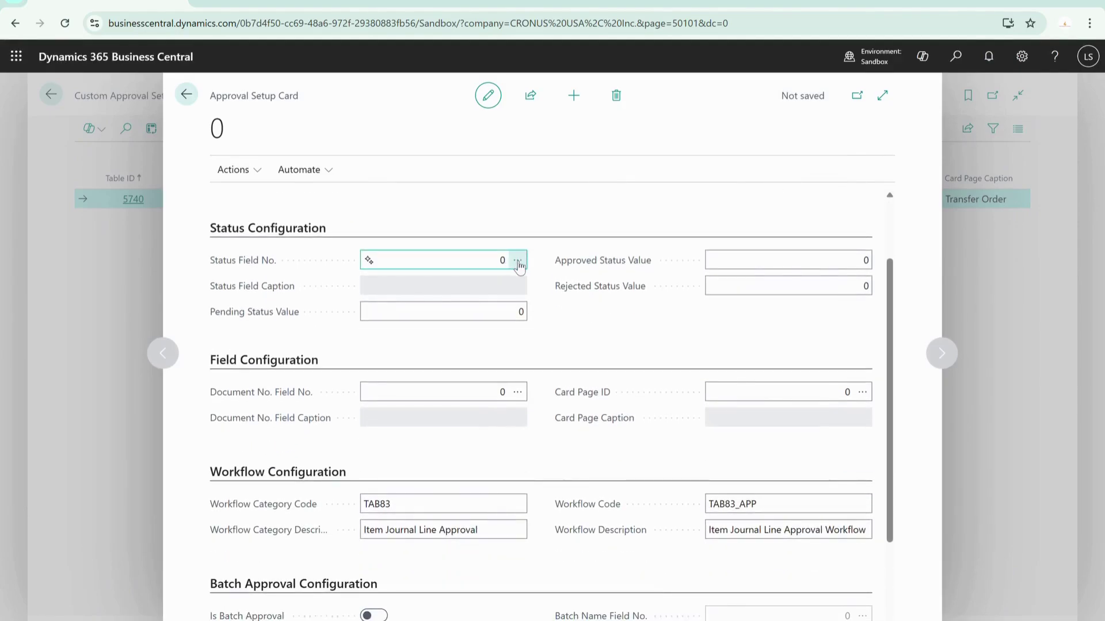
left_click(735, 266)
scroll(567, 448, "down", 3)
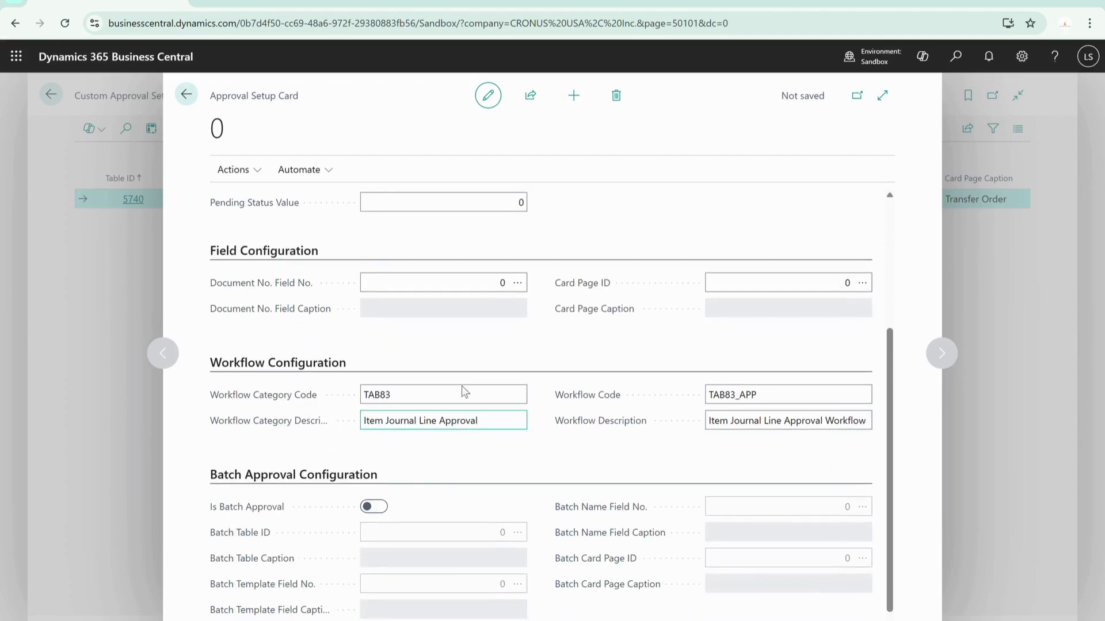
scroll(550, 423, "down", 1)
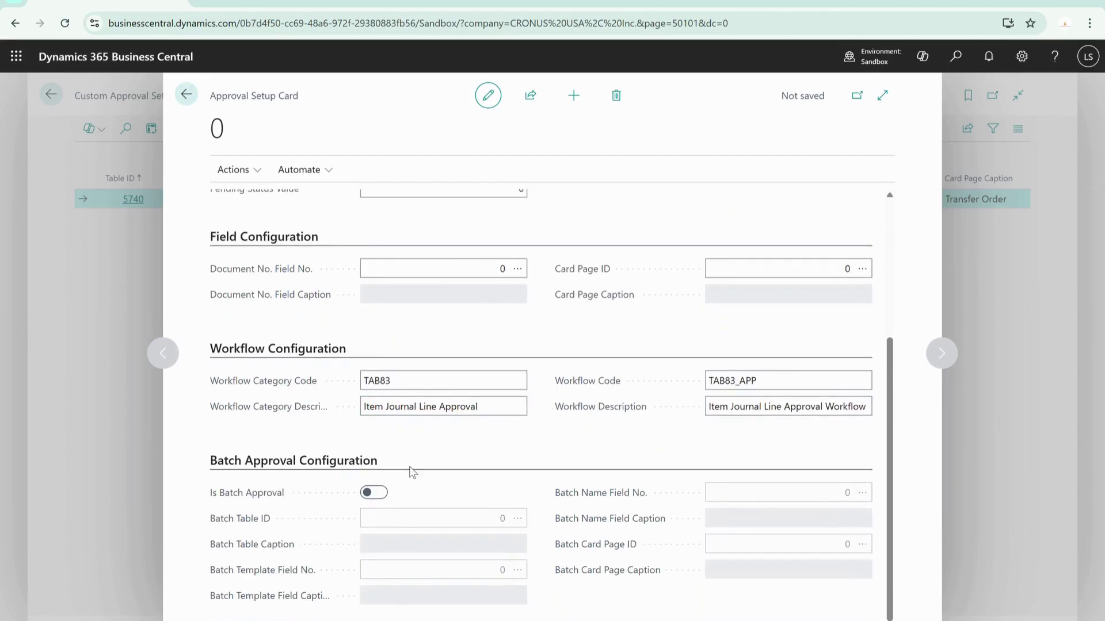
left_click(411, 411)
left_click(742, 416)
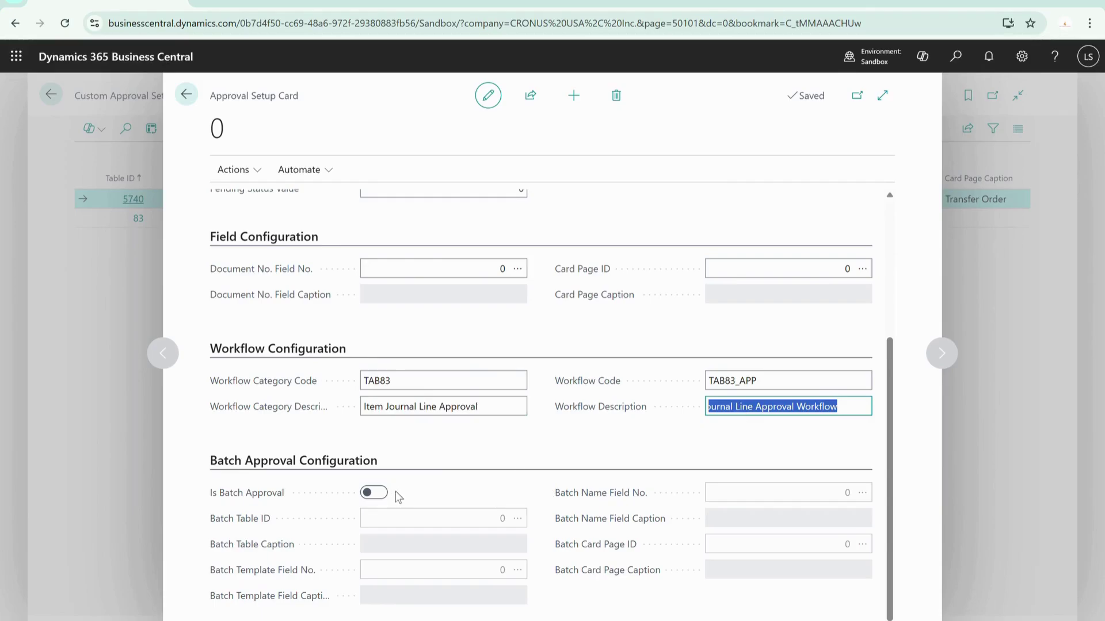
Step: Turn on batch approval and choose table 233, Item Journal Batch, as the Batch Table ID
left_click(381, 496)
left_click(523, 524)
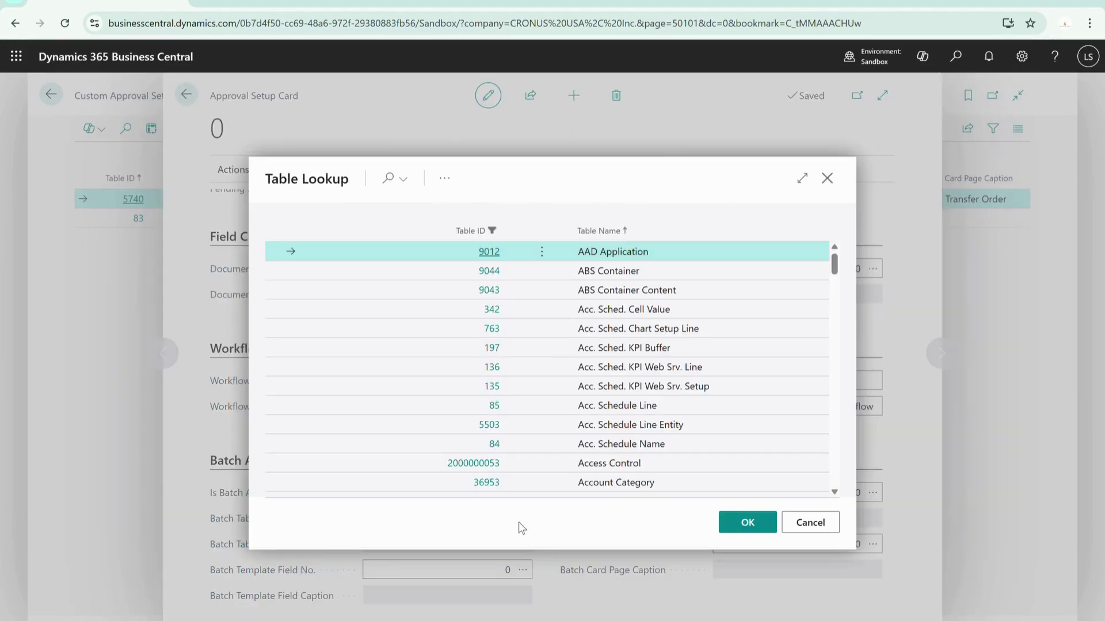
left_click(405, 181)
type("j")
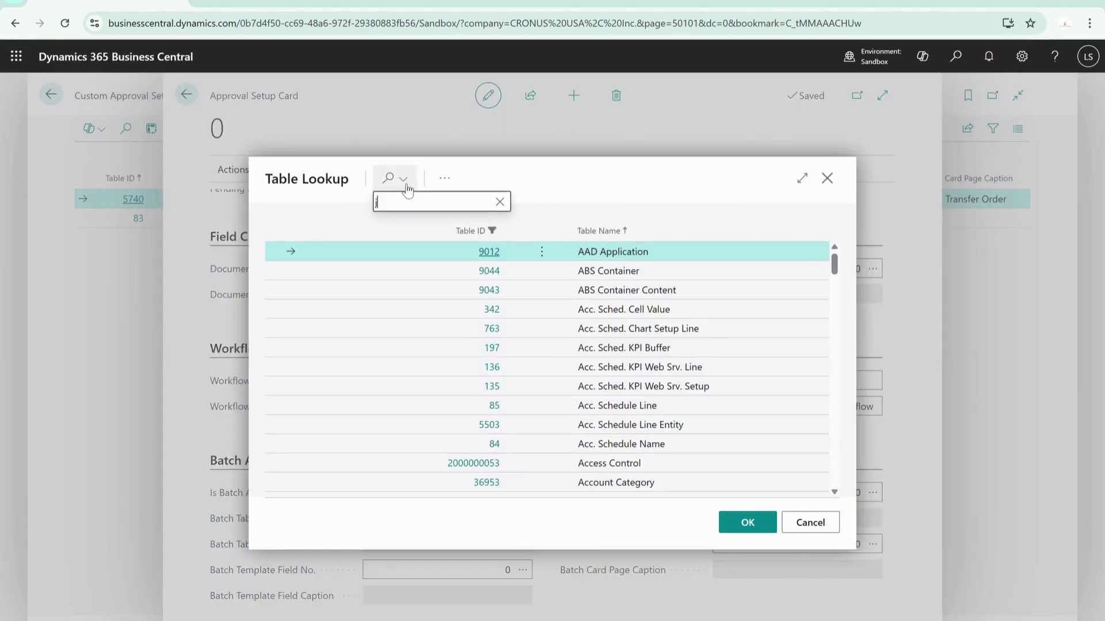
type("our")
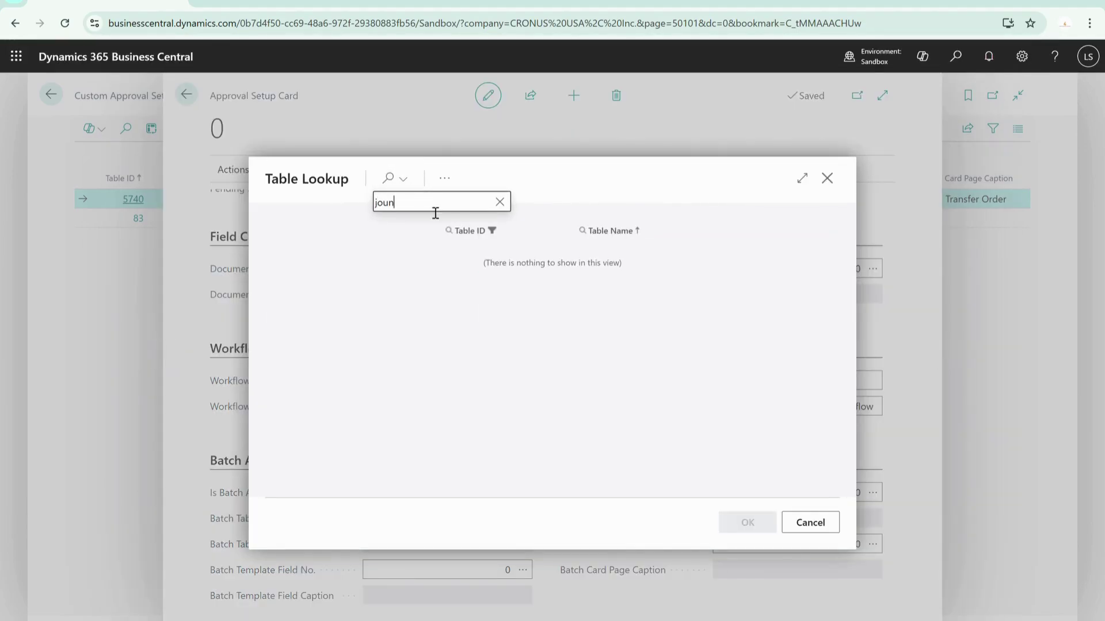
key("BackSpace")
key("BackSpace")
key("BackSpace")
key("BackSpace")
type("item j")
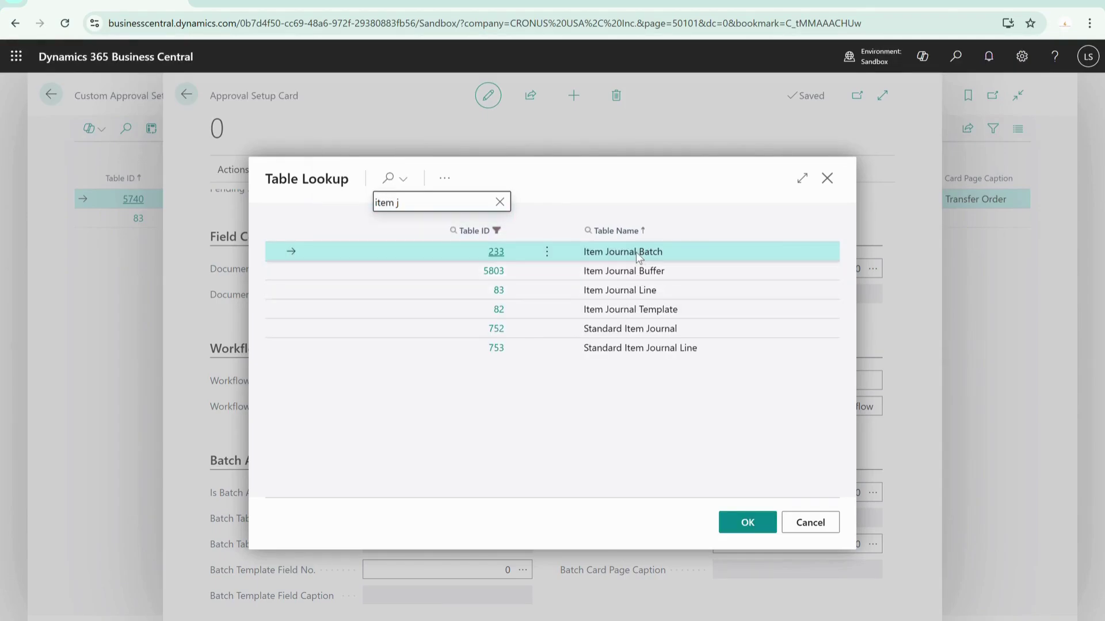
left_click(742, 520)
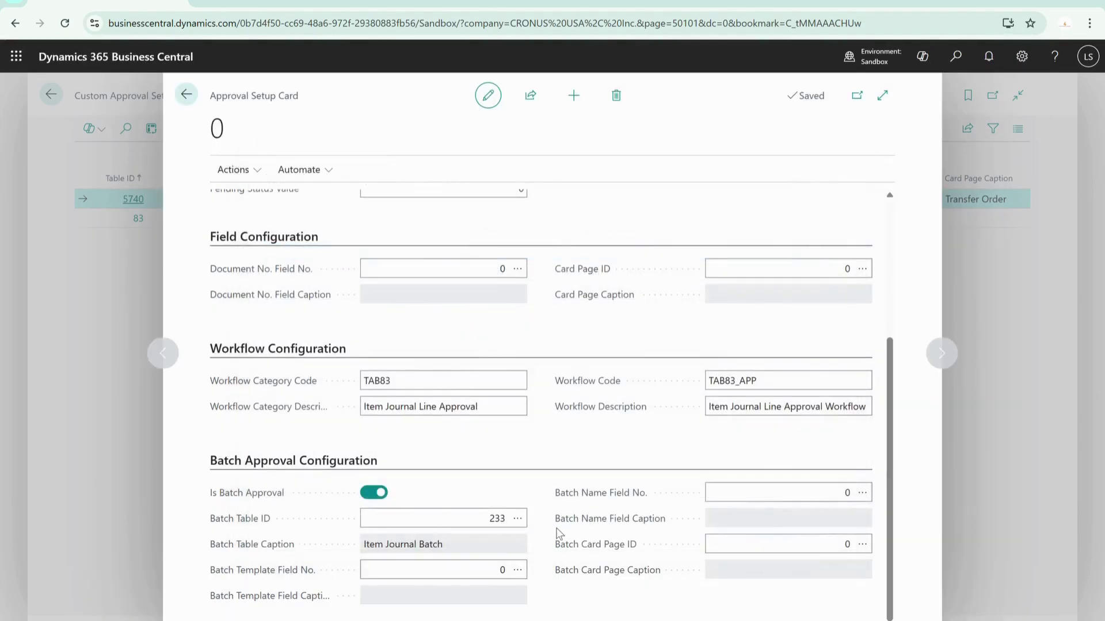
Step: Set the Batch Template Field No. to field 1, Journal Template Name
left_click(517, 570)
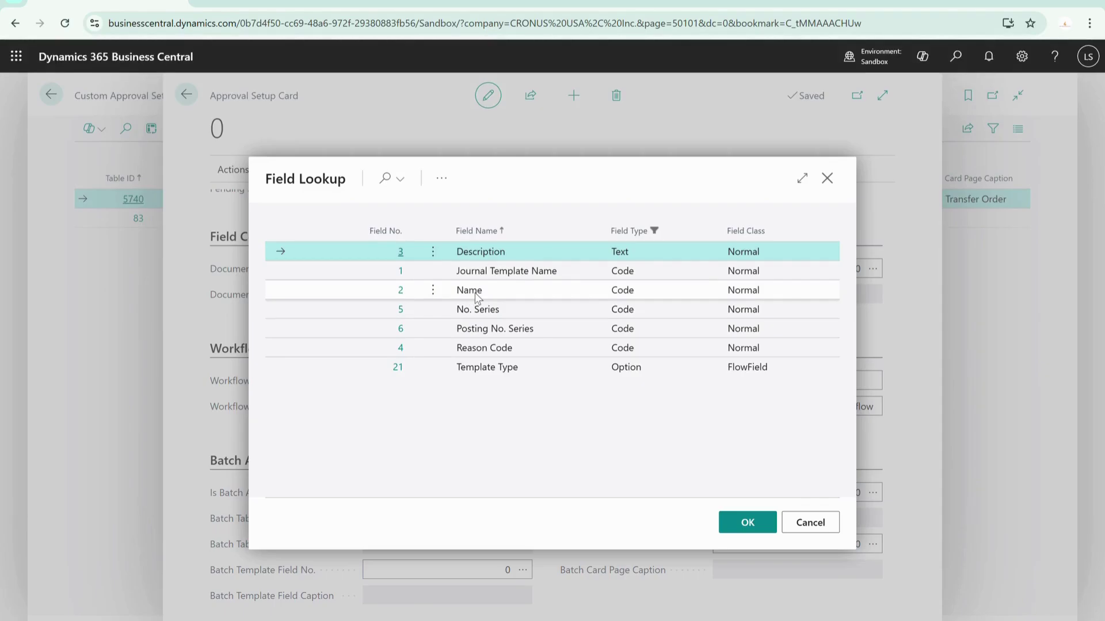
left_click(504, 272)
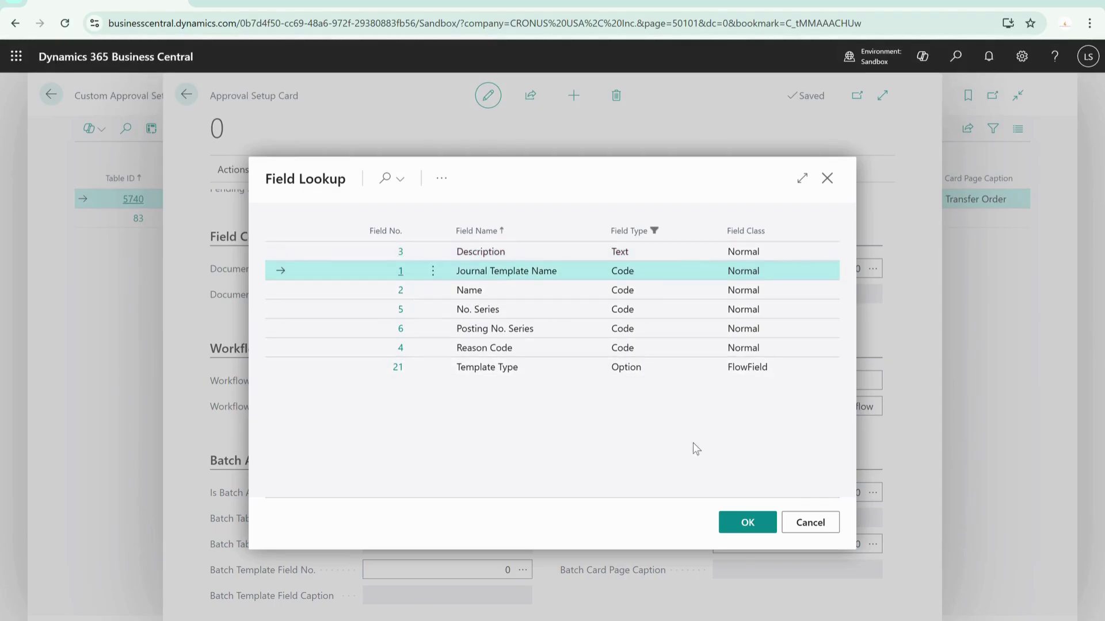
left_click(748, 523)
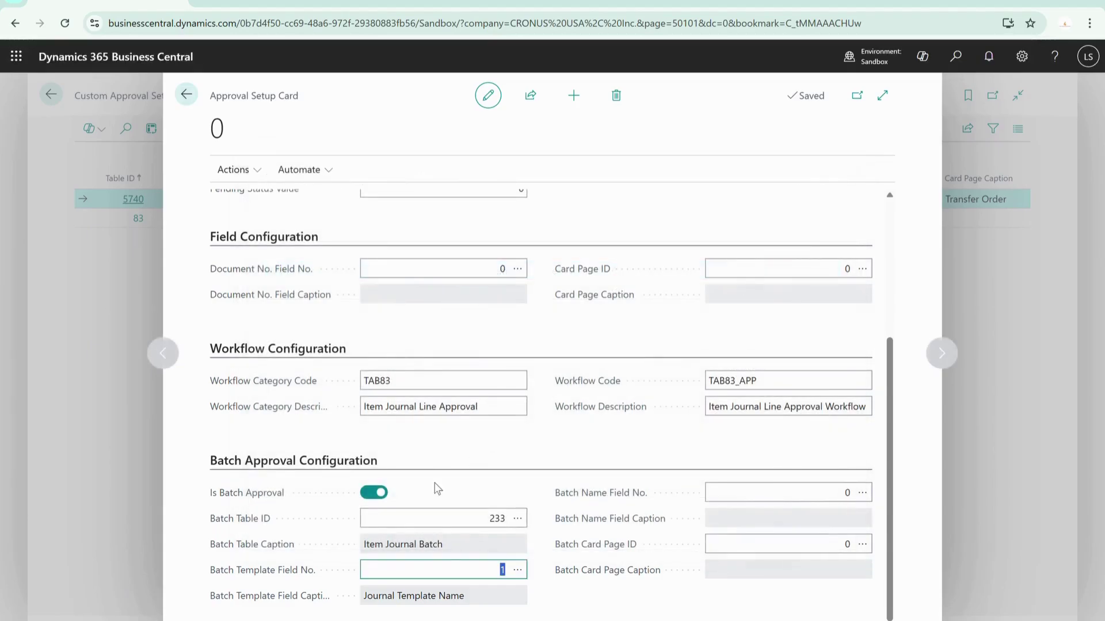
Step: Change the Batch Template Field No. to 2, Name, and set it back to 1, Journal Template Name
left_click(518, 572)
left_click(521, 293)
left_click(748, 523)
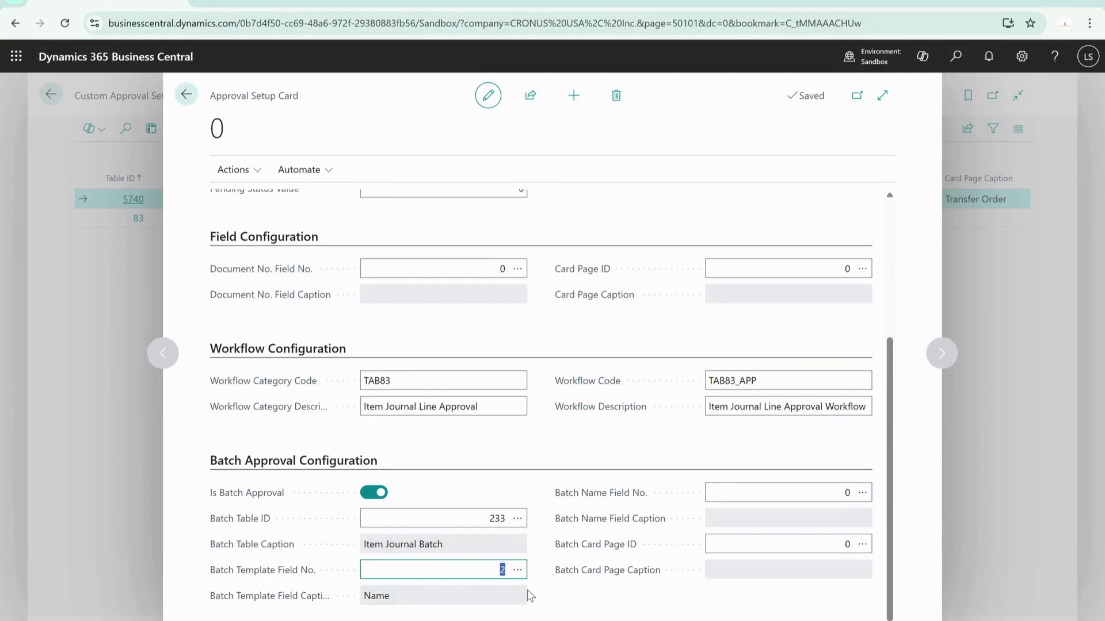
left_click(518, 569)
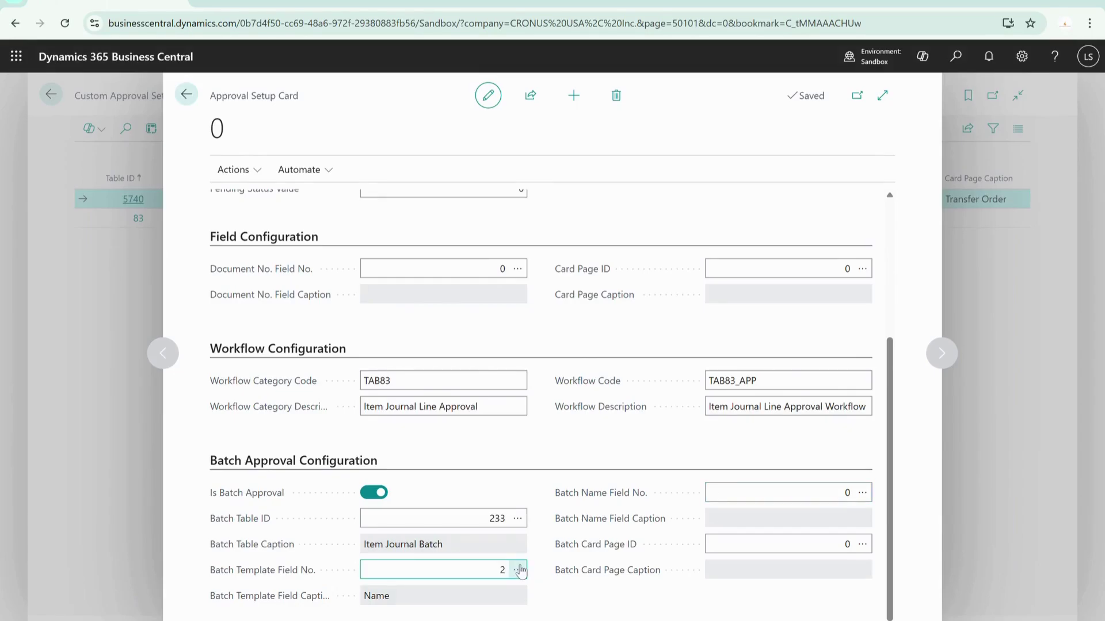
left_click(489, 276)
left_click(743, 522)
Step: Set the Batch Name Field No. to field 2, Name
left_click(862, 492)
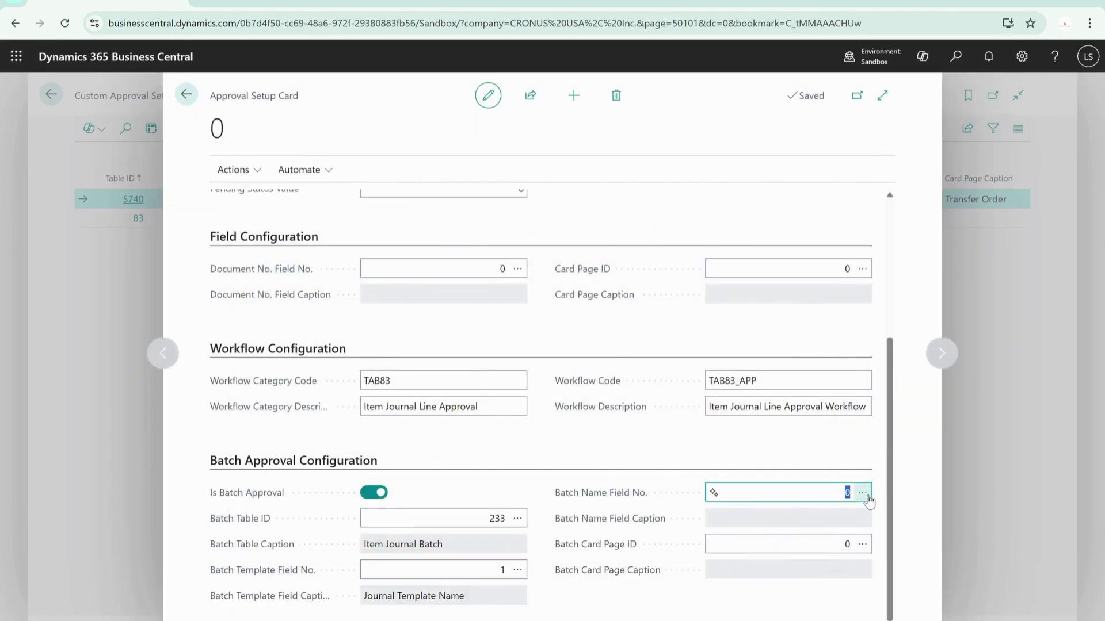
left_click(544, 291)
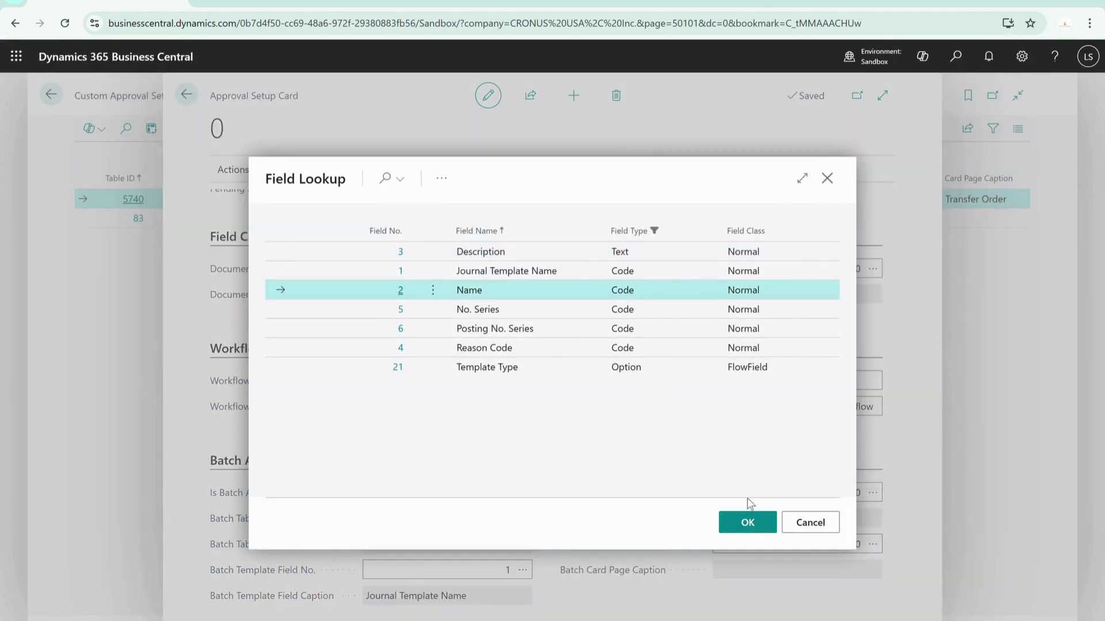
left_click(751, 524)
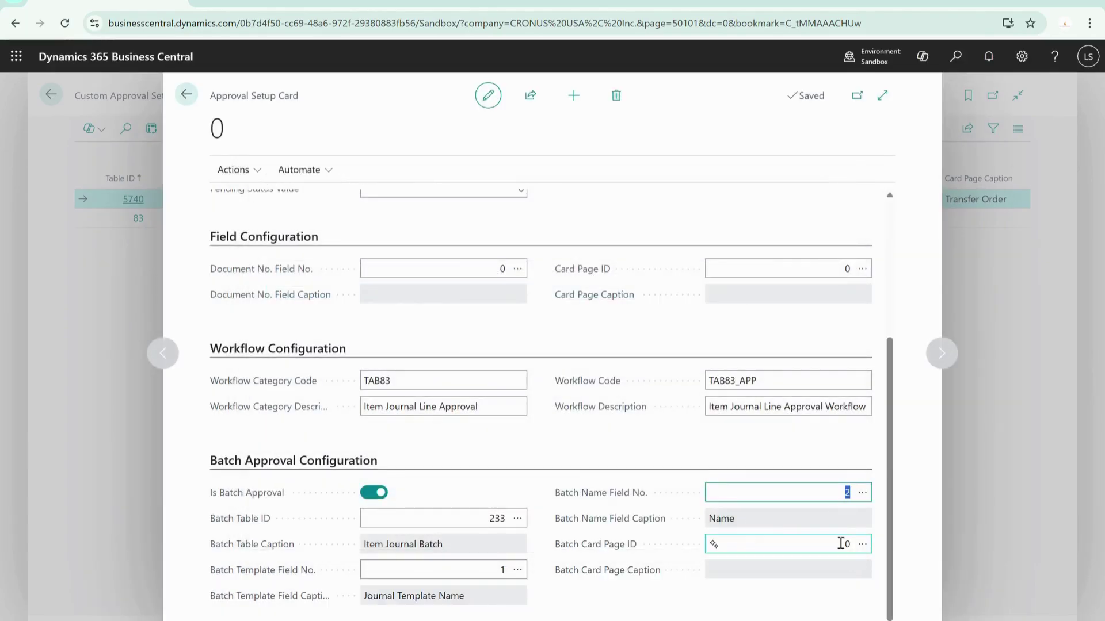
Step: Find the Item Journal page and assign page 40 as the Batch Card Page ID
left_click(871, 550)
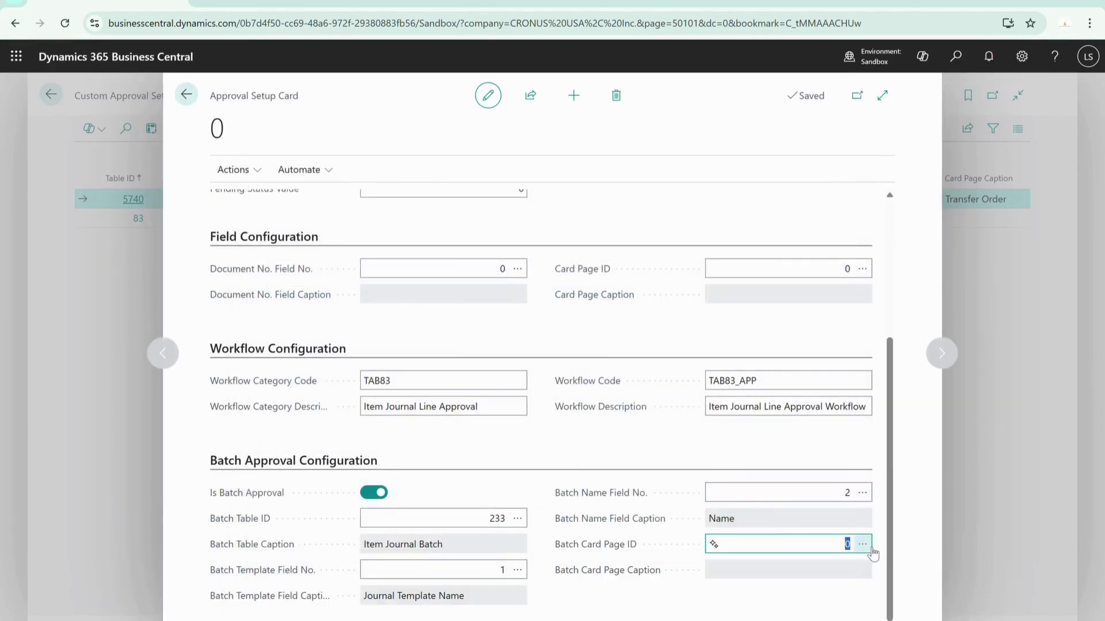
left_click(396, 180)
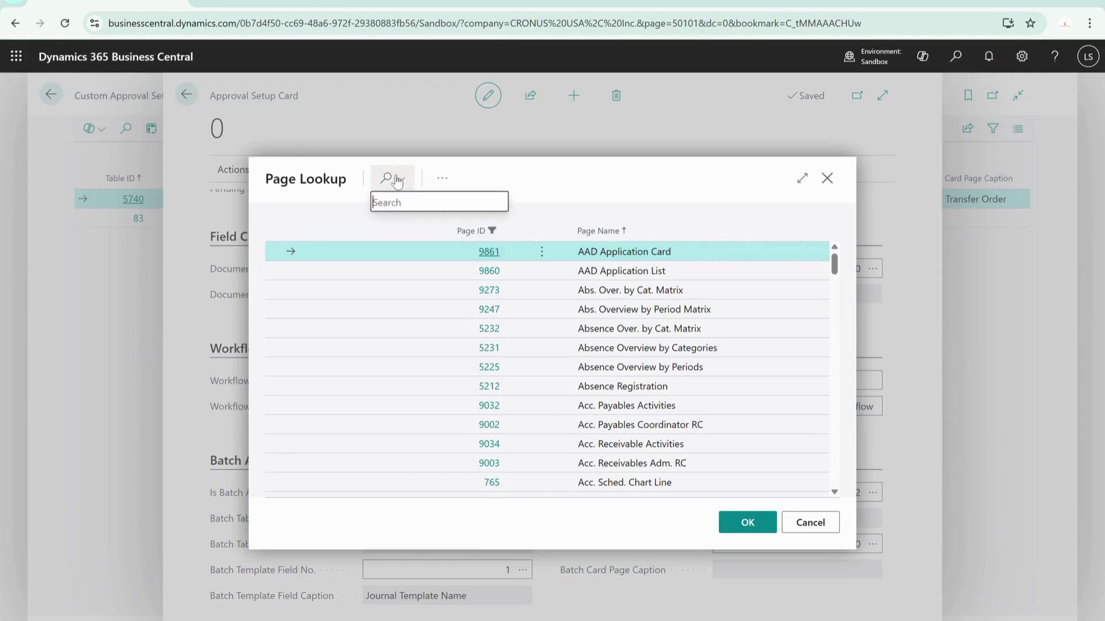
type("i")
key("BackSpace")
type("item jou")
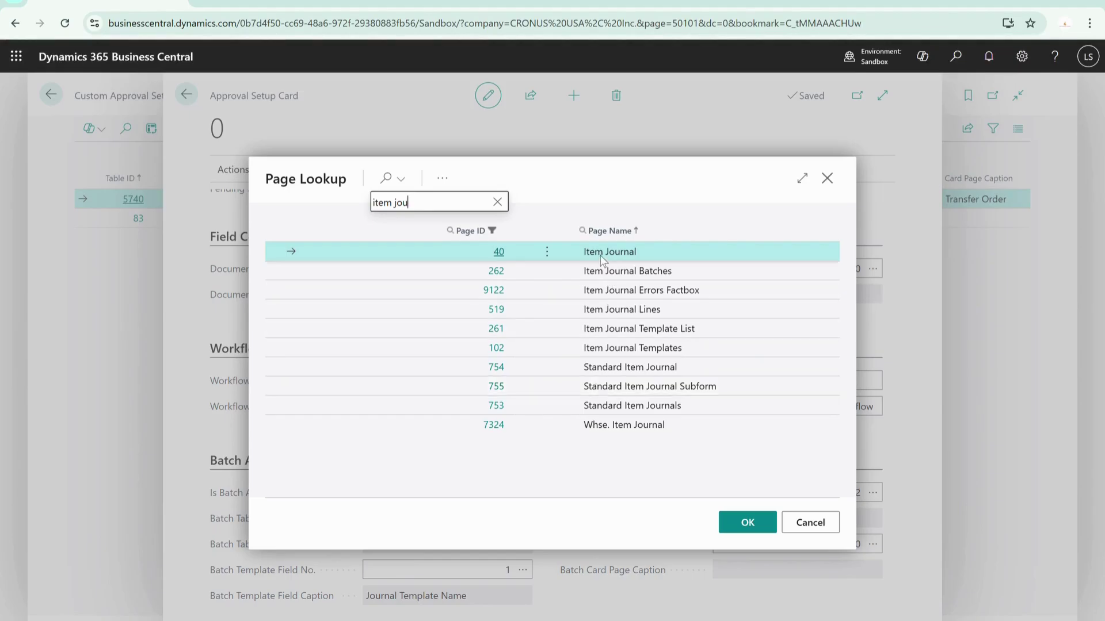
left_click(749, 523)
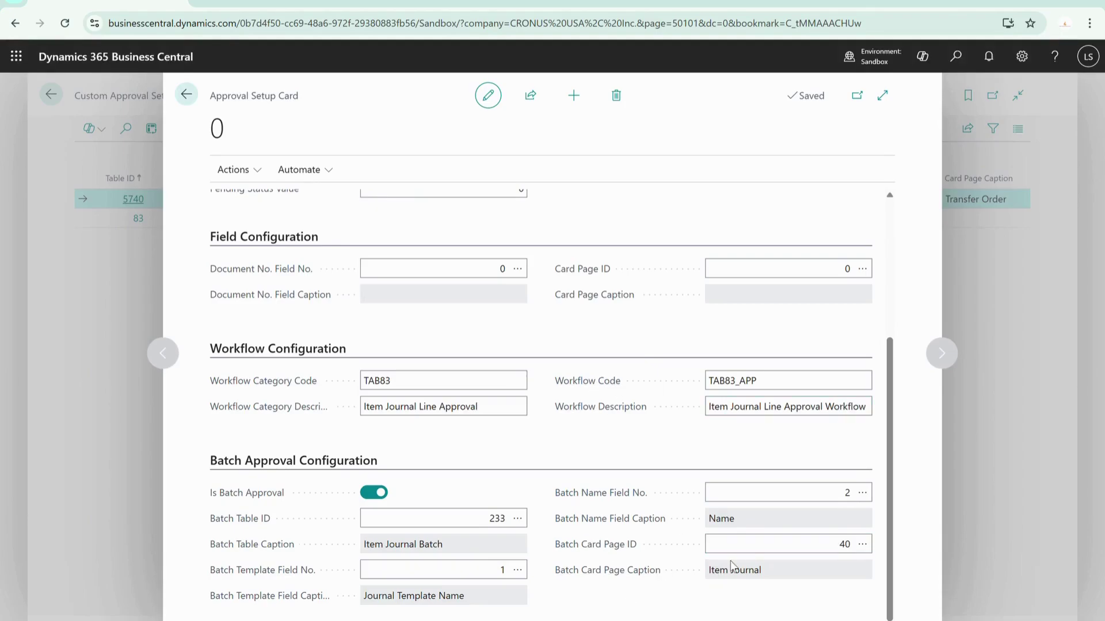
Step: Check over the completed setup card and create the workflow templates for the Item Journal Line table
scroll(602, 509, "up", 4)
scroll(603, 510, "down", 4)
scroll(603, 511, "up", 4)
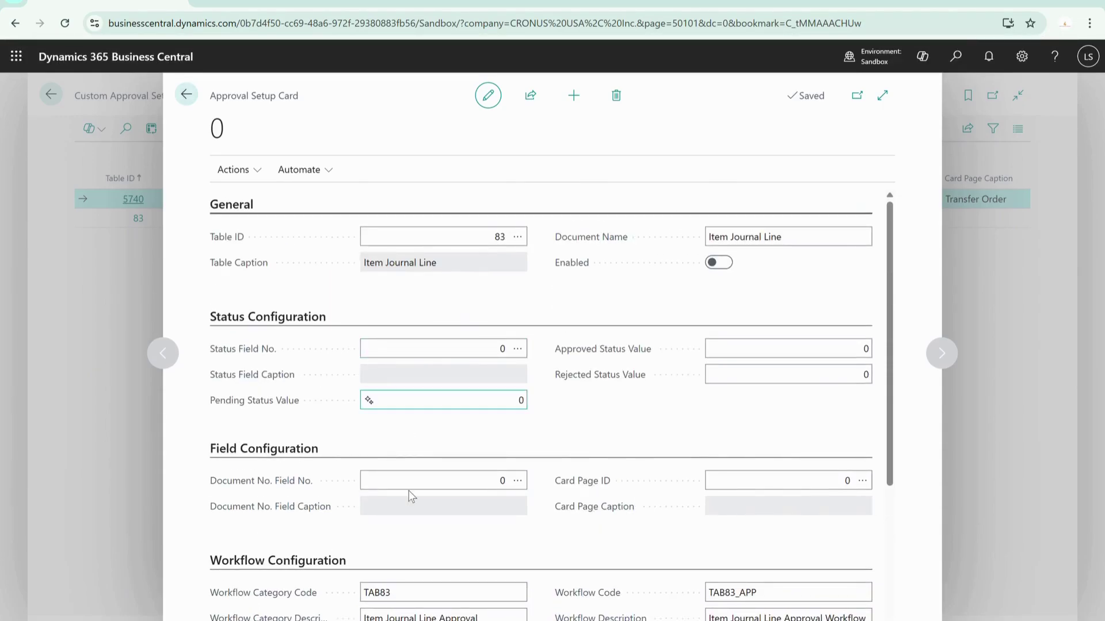
scroll(490, 543, "down", 4)
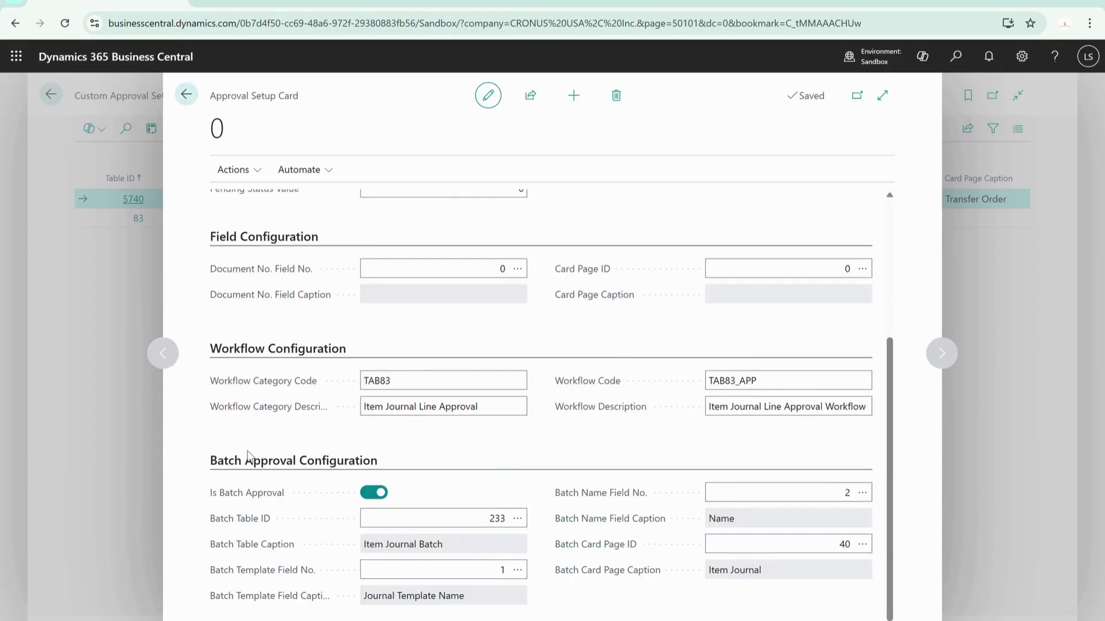
left_click(256, 171)
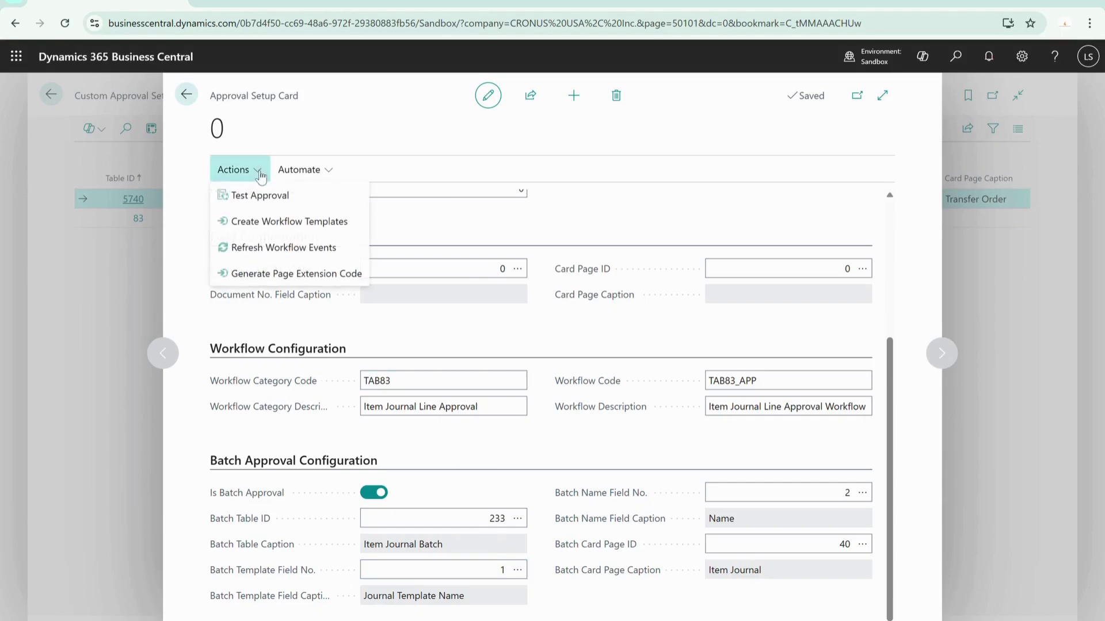
left_click(278, 224)
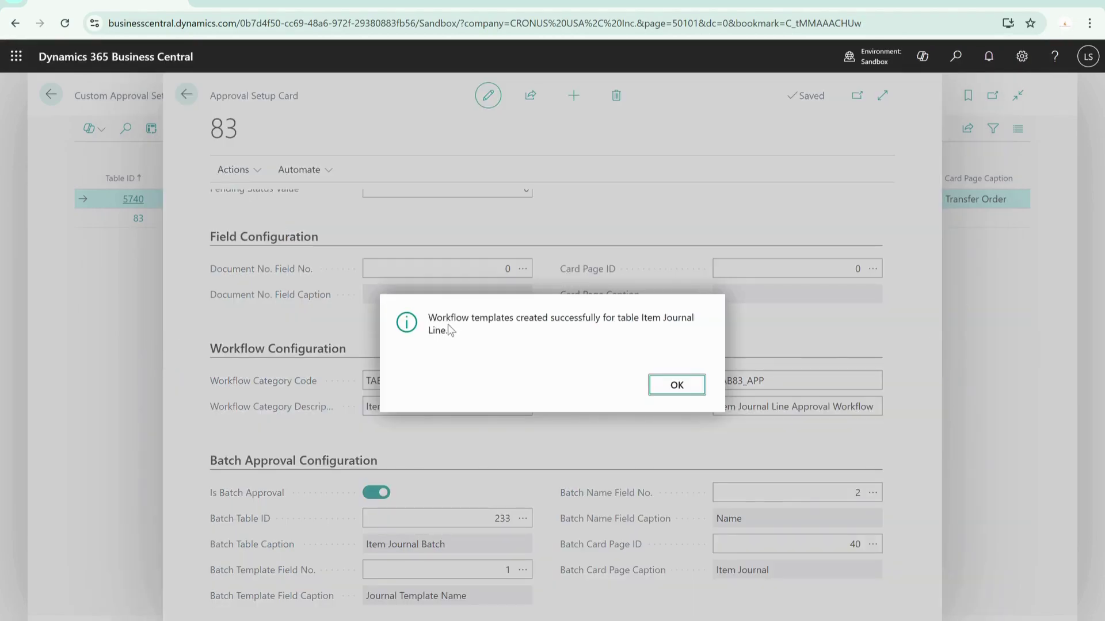
left_click(670, 384)
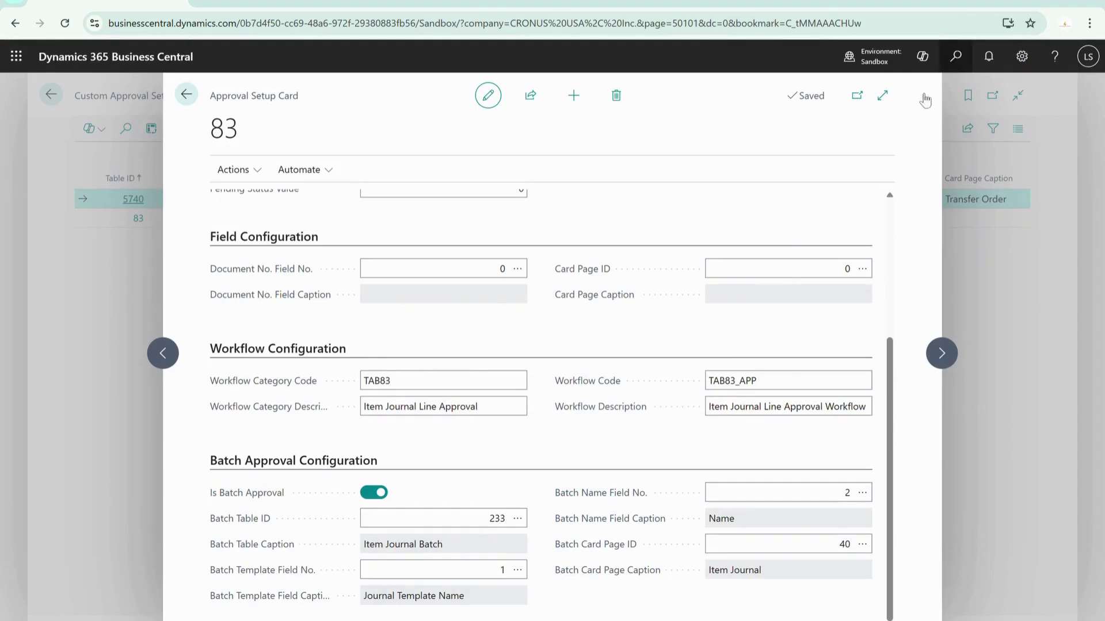
Step: Go to the Workflow Templates list and examine the Item Journal Line Approval Workflow template and its batch approval template
left_click(955, 56)
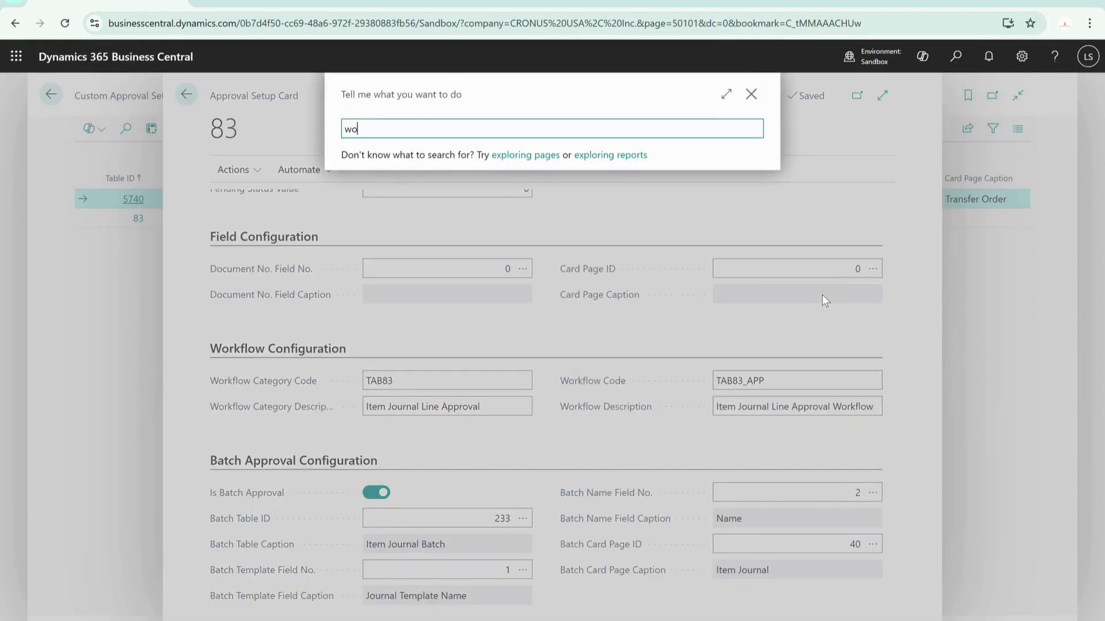
type("workflow tem")
left_click(449, 260)
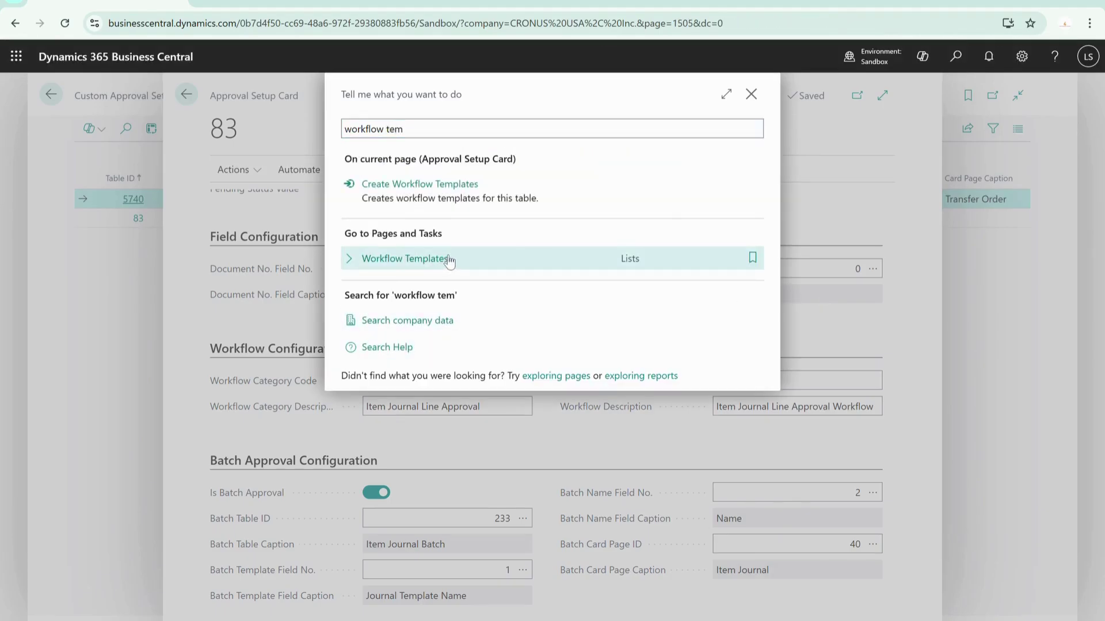
scroll(446, 260, "down", 10)
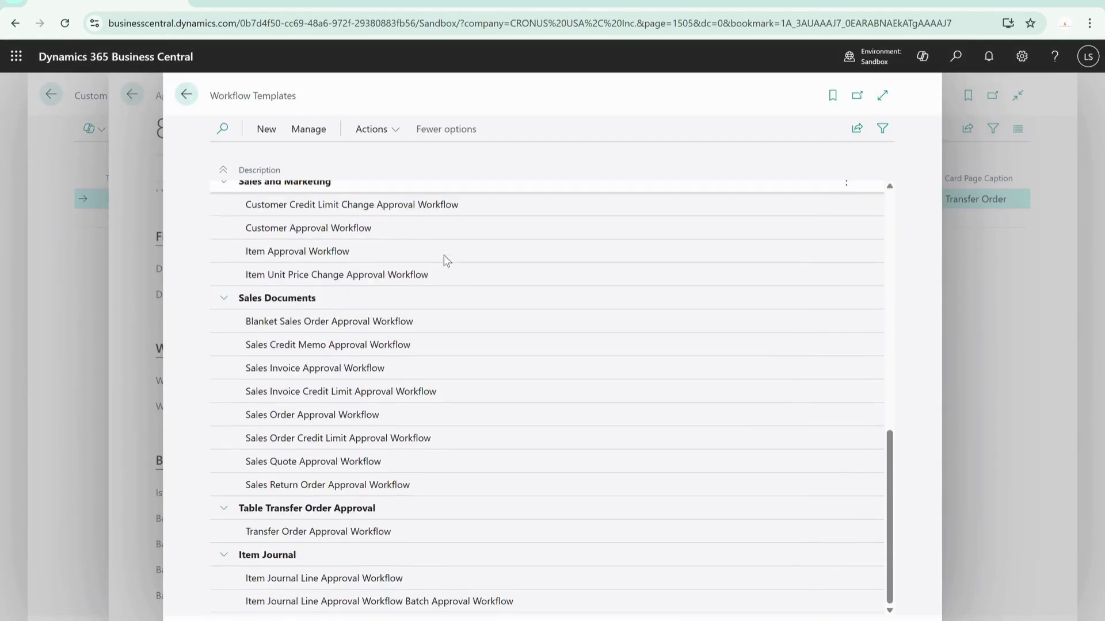
left_click(354, 586)
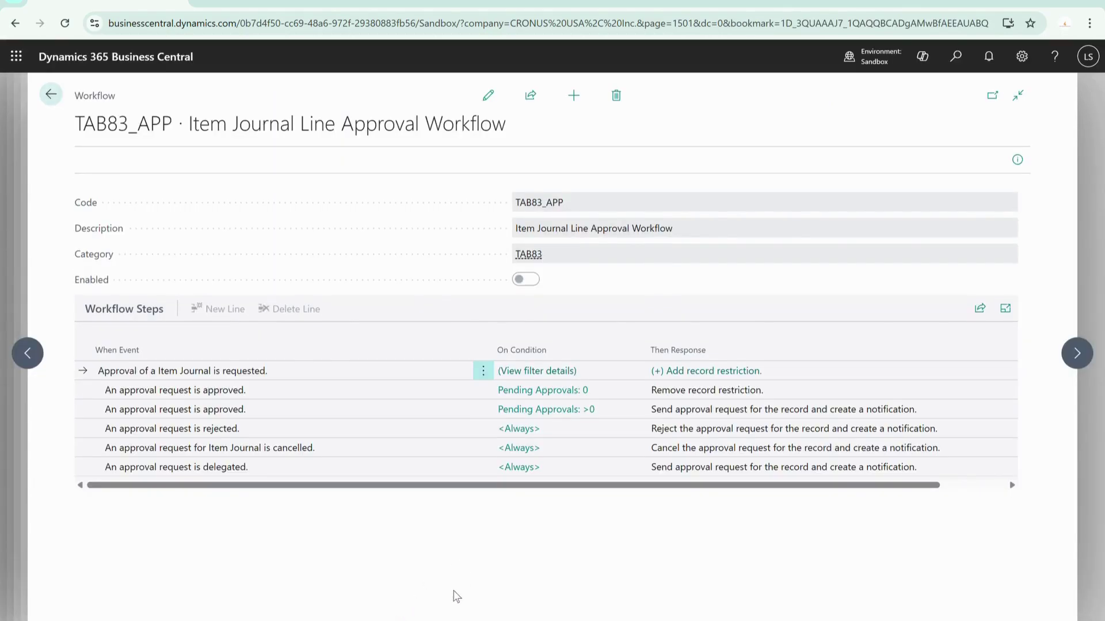
key("Escape")
left_click(454, 604)
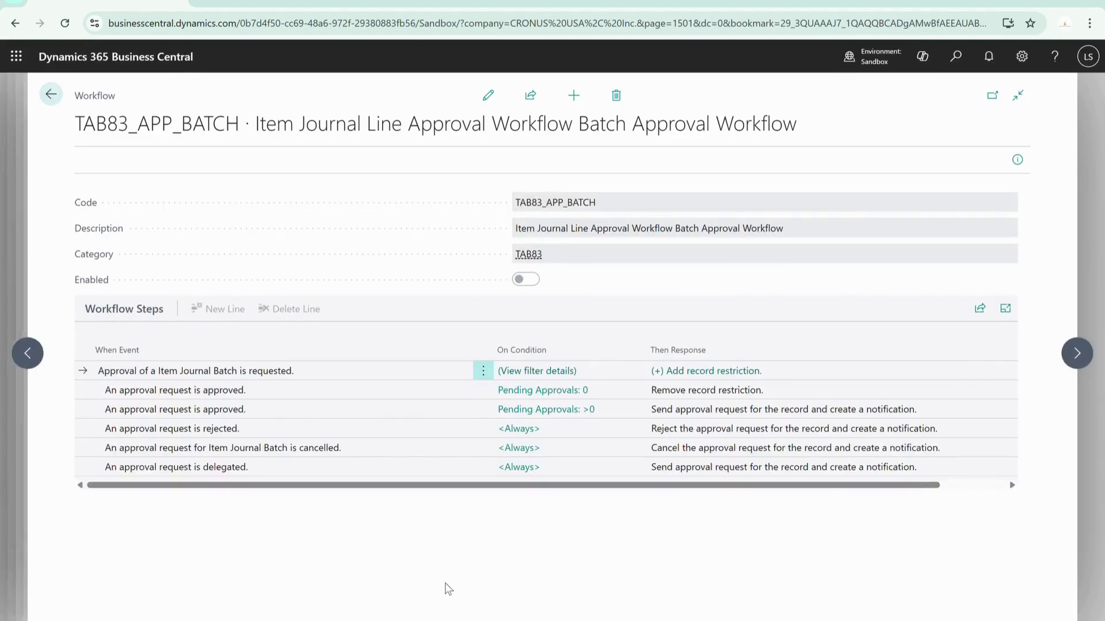
key("Escape")
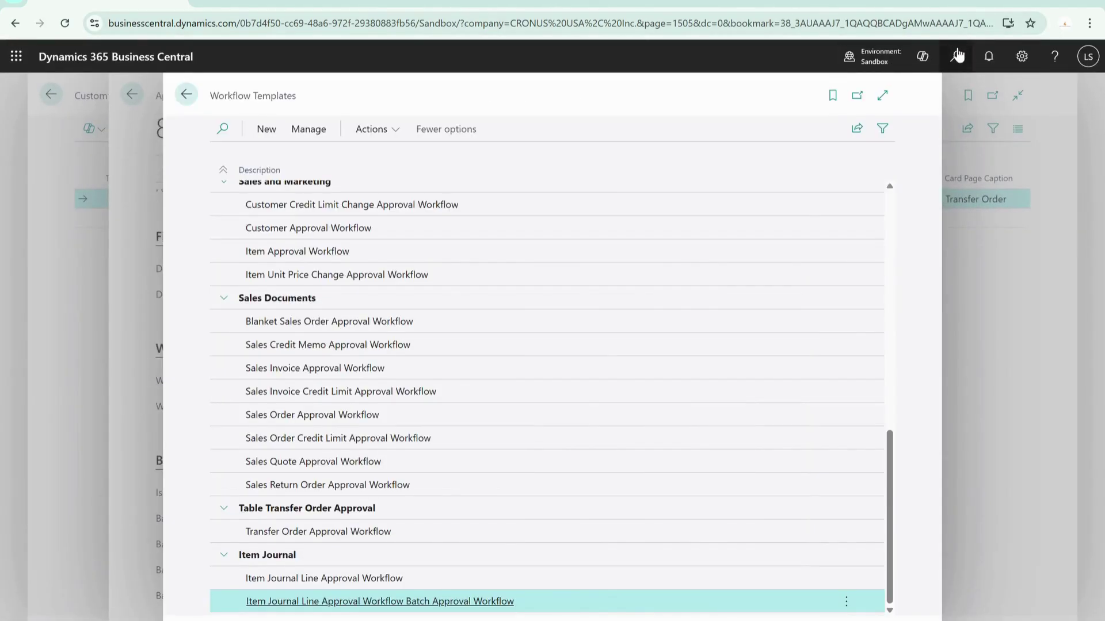
Step: Go to the Workflows list and create a workflow from the Item Journal Line Approval Workflow Batch Approval Workflow template
left_click(957, 55)
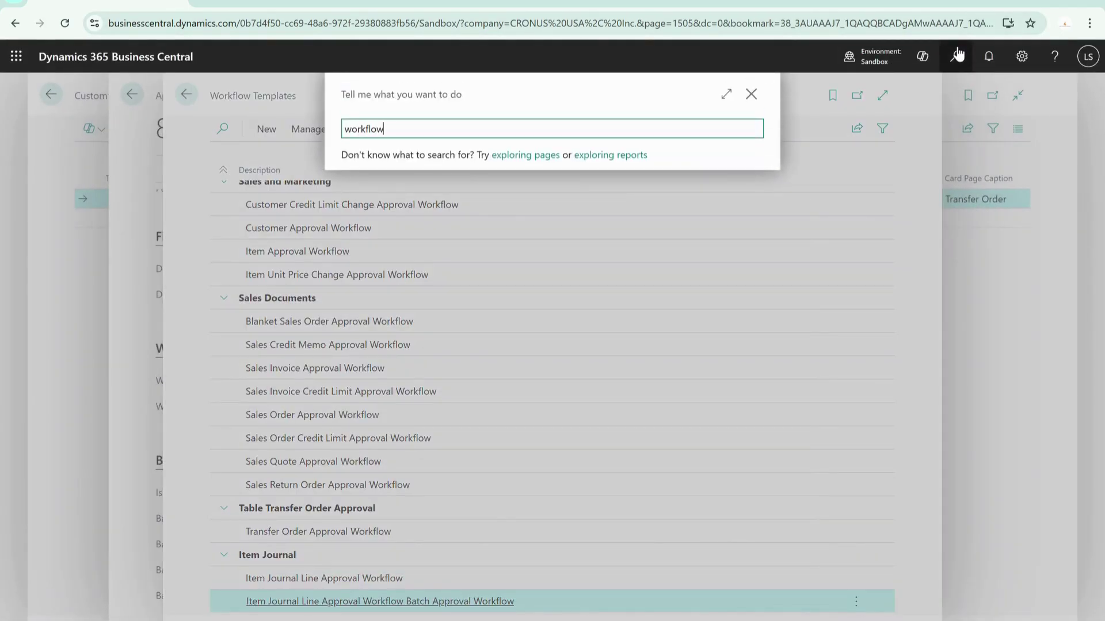
left_click(412, 297)
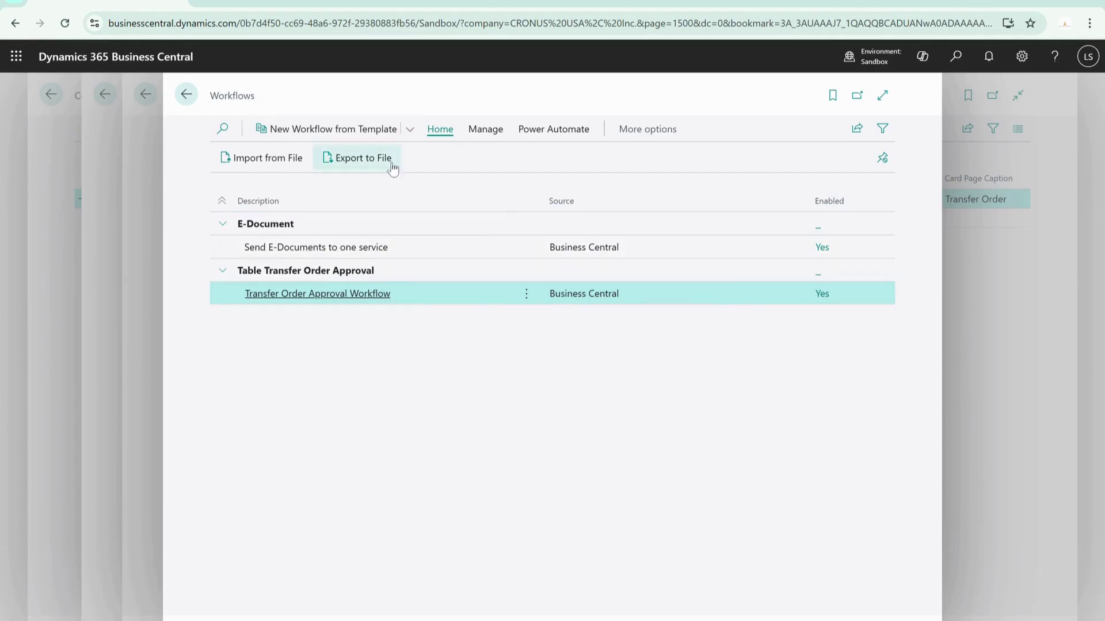
left_click(418, 132)
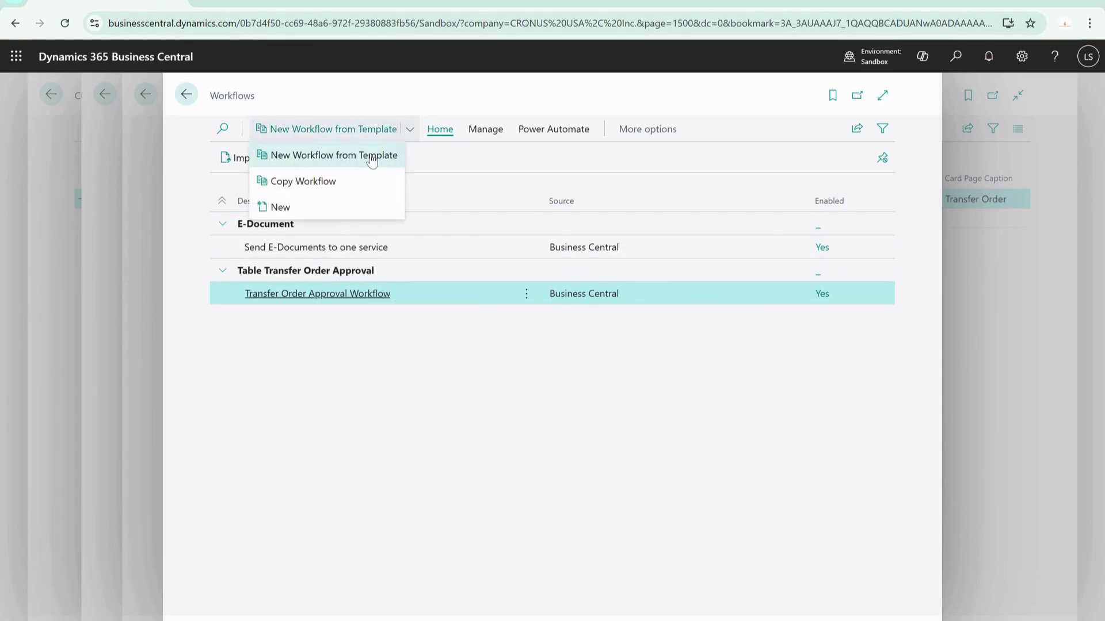
left_click(322, 153)
scroll(506, 401, "down", 3)
scroll(504, 400, "down", 10)
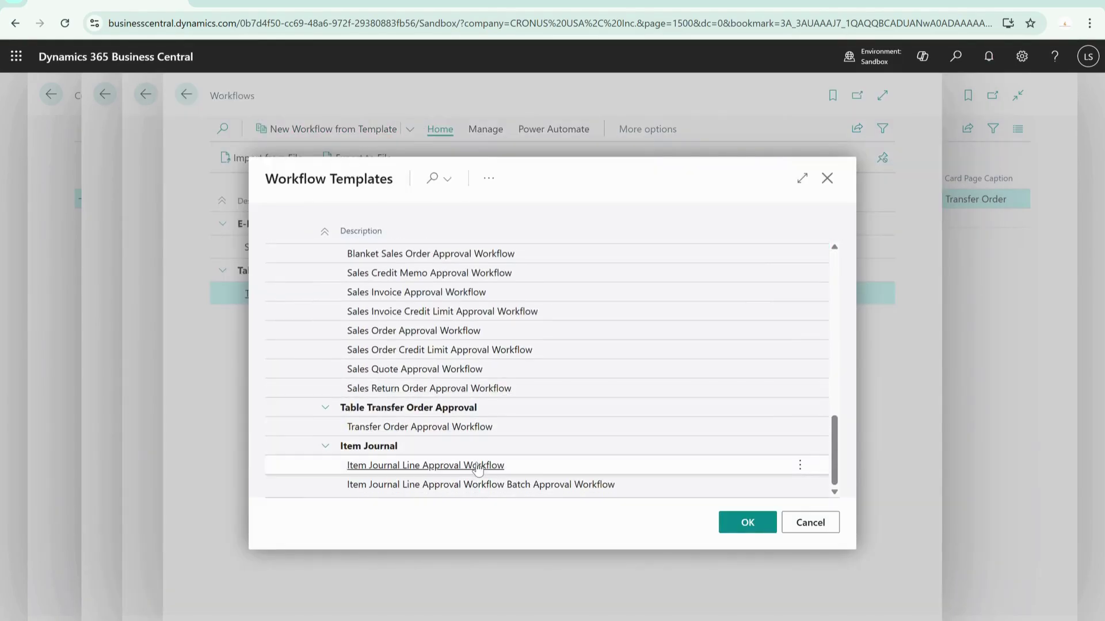
left_click(484, 485)
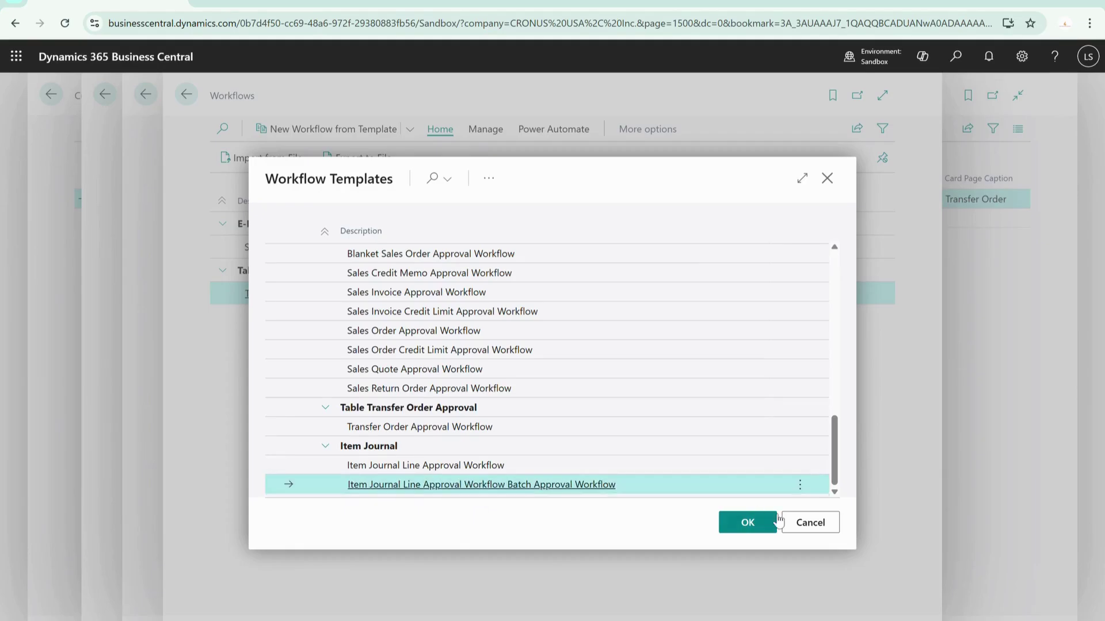
left_click(749, 521)
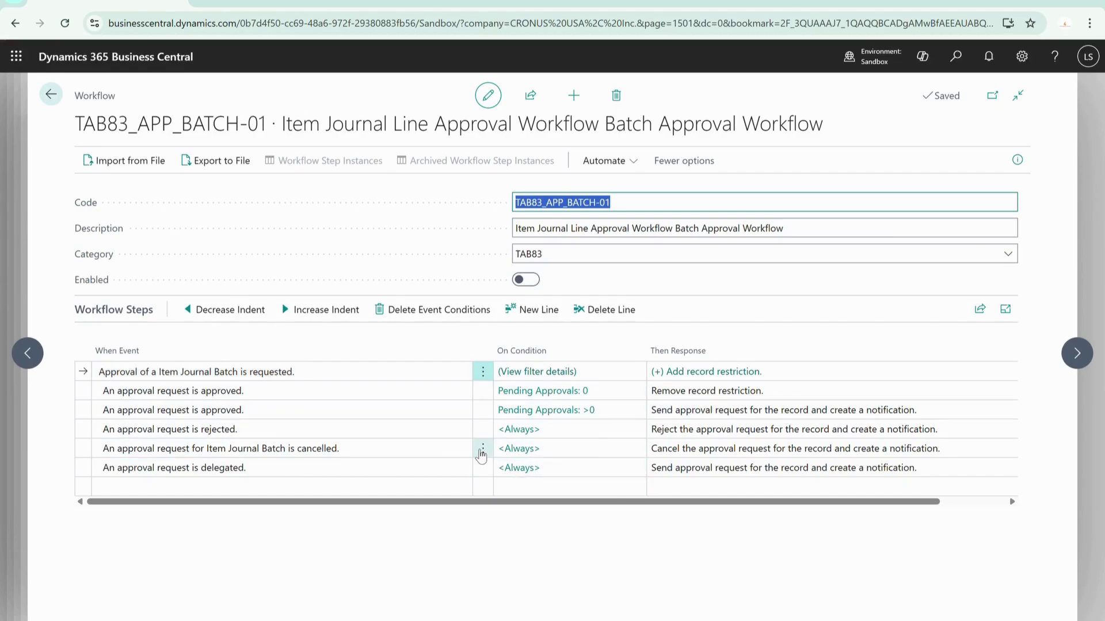
Step: Review the batch request's responses and the batch cancellation event in the new workflow, and enable the workflow
left_click(691, 372)
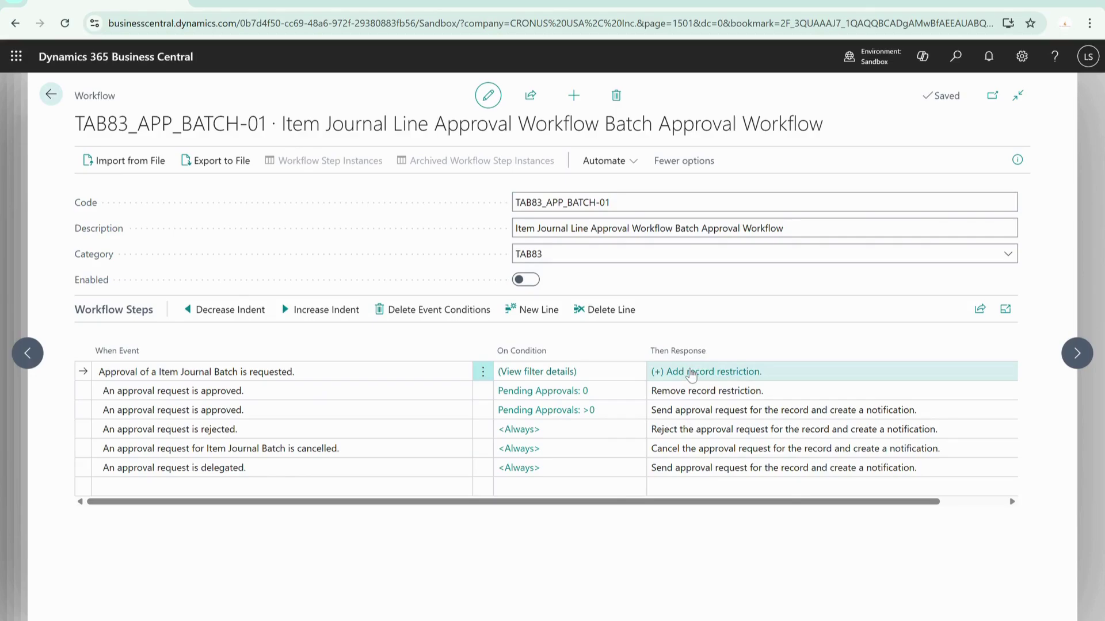
key("Escape")
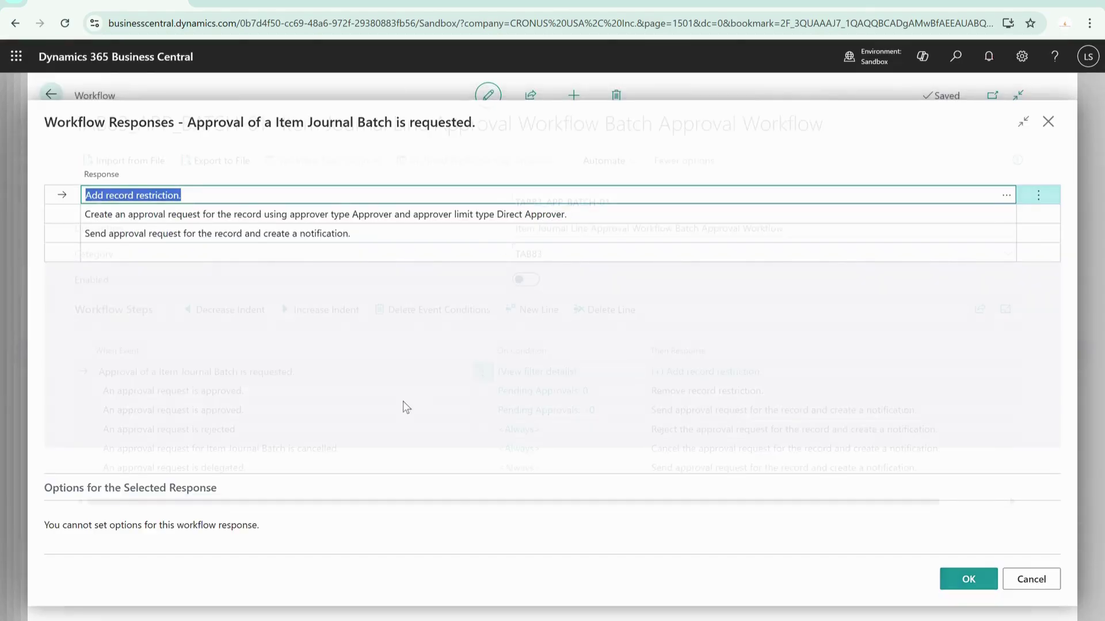
left_click(336, 448)
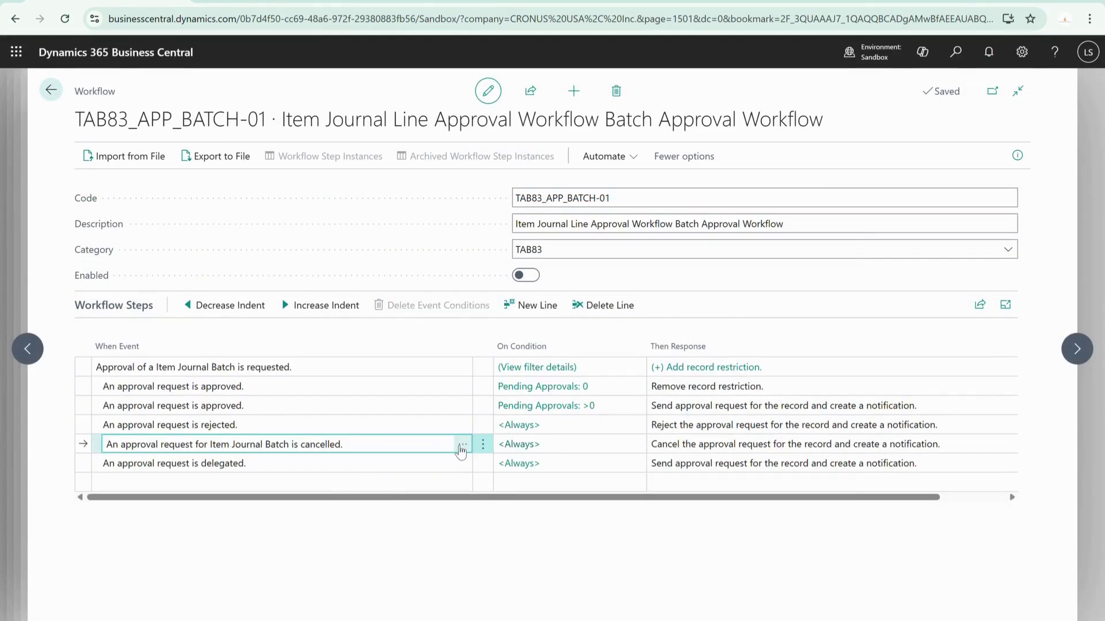
left_click(529, 448)
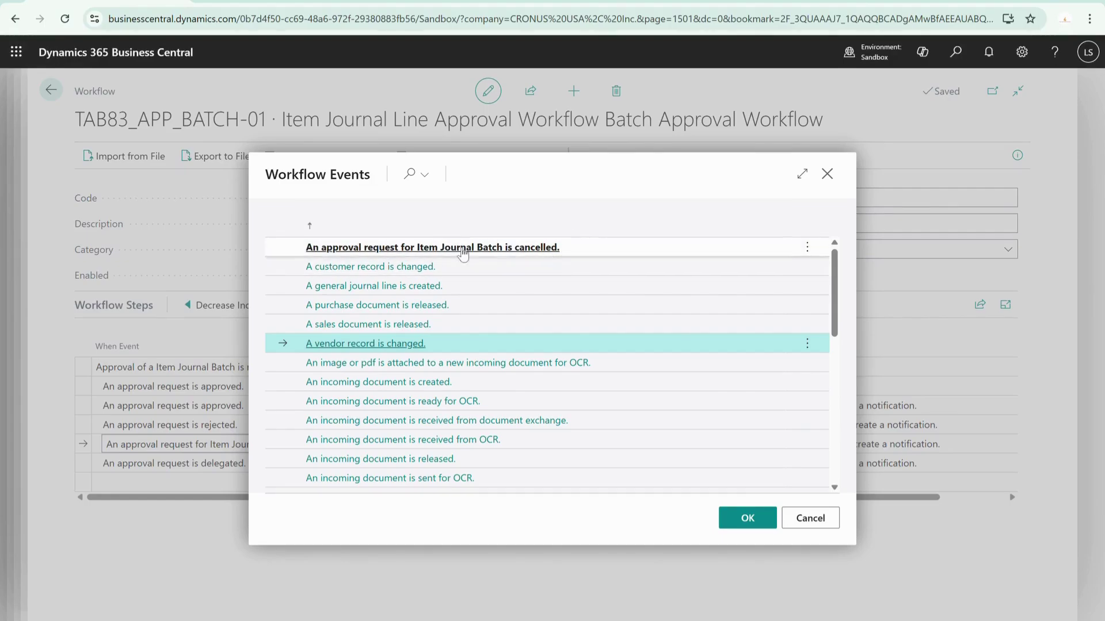
left_click(584, 241)
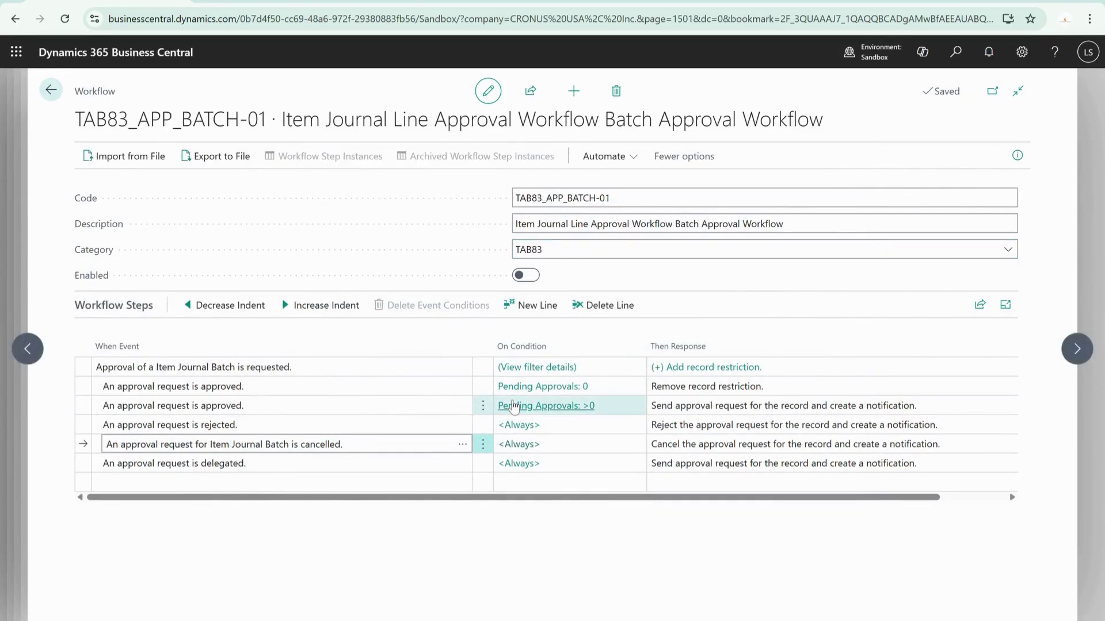
left_click(526, 277)
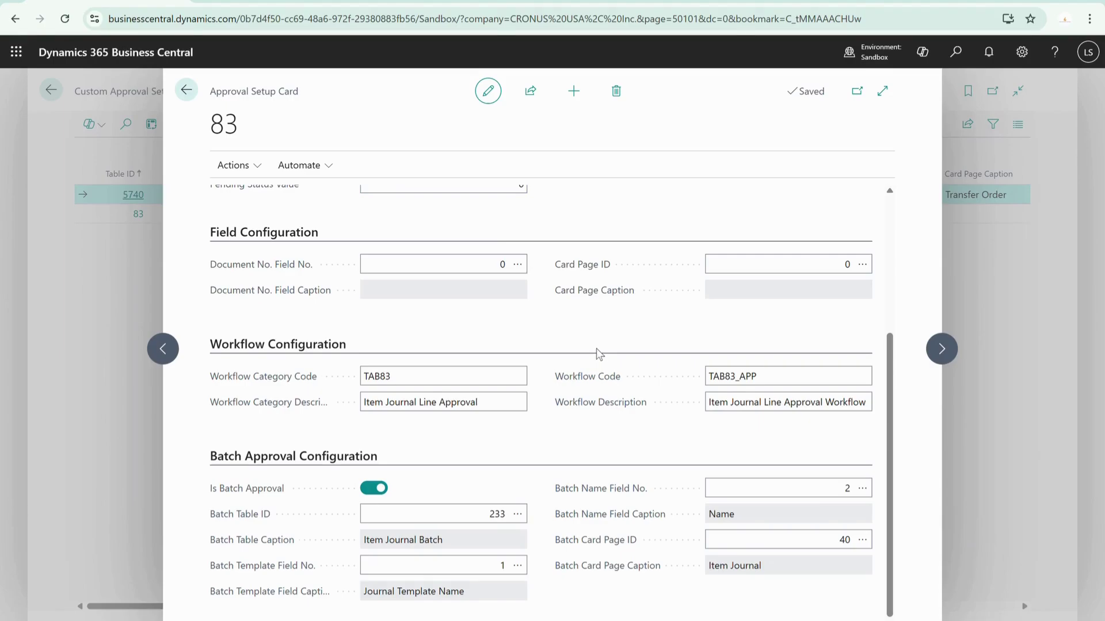
Step: Try to generate the page extension code for table 83 from its approval setup card
left_click(252, 167)
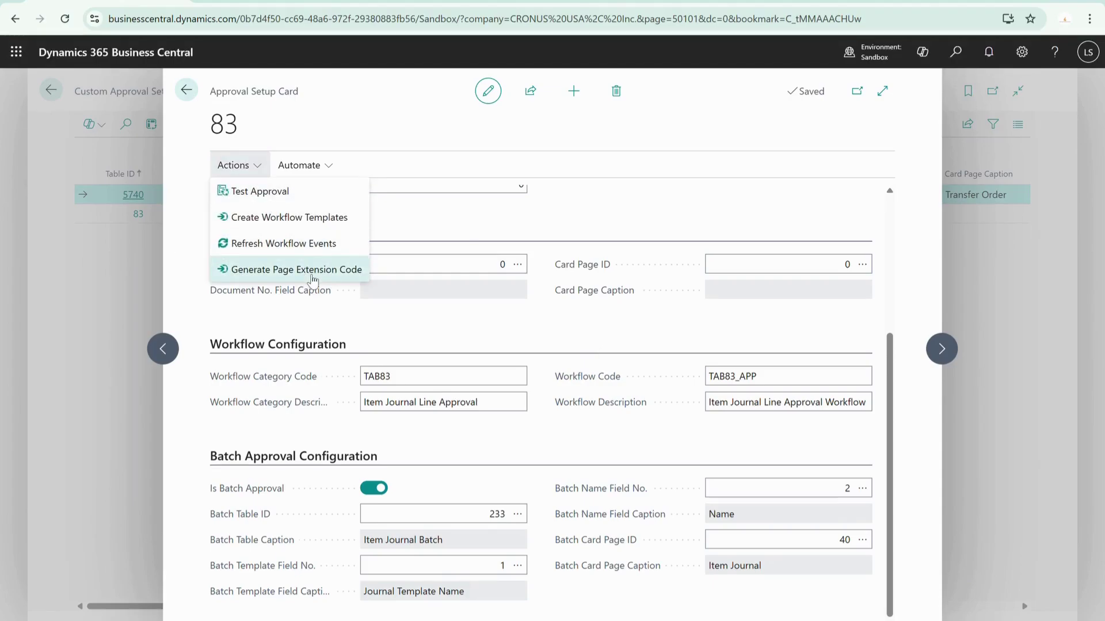
left_click(296, 271)
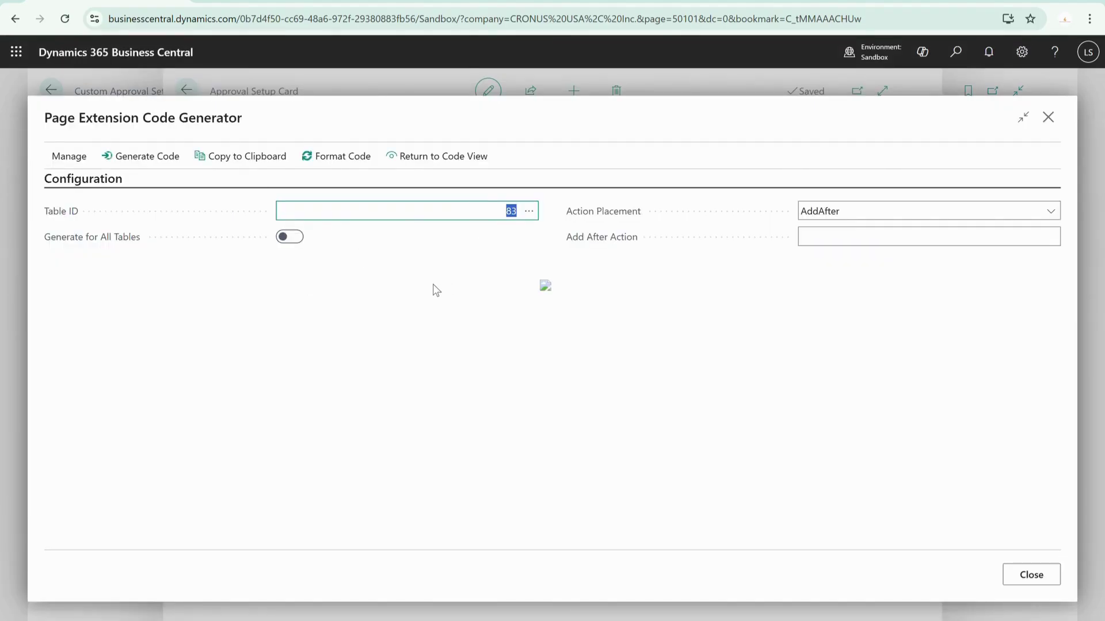
left_click(159, 165)
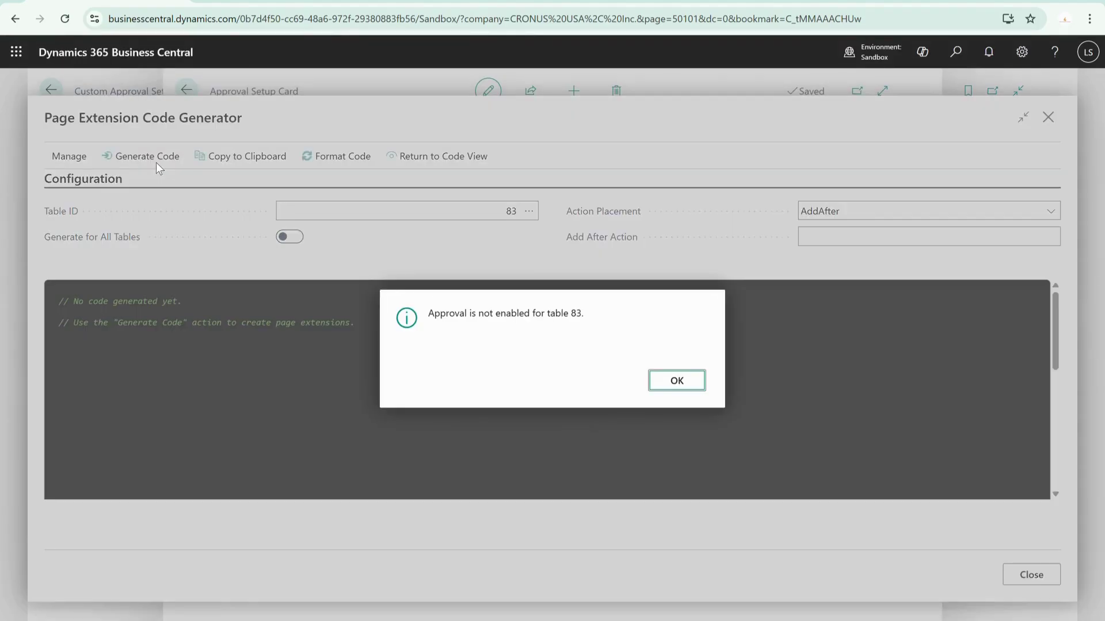
left_click(668, 384)
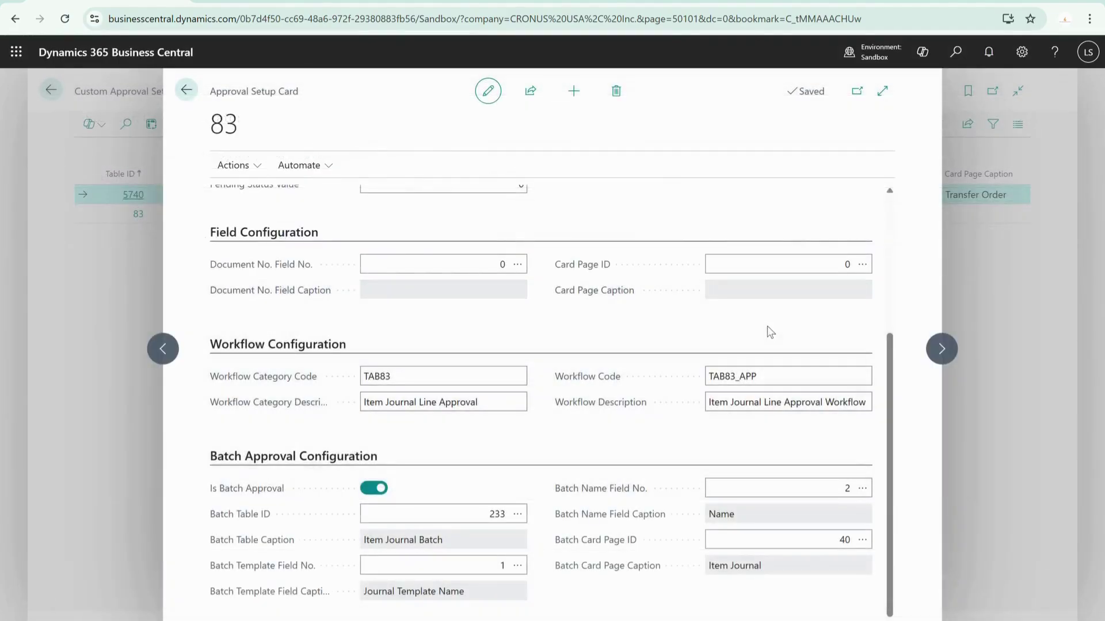
Step: Enable the approval setup for the Item Journal Line table and try to generate its page extension code
scroll(723, 310, "up", 4)
left_click(719, 261)
left_click(233, 165)
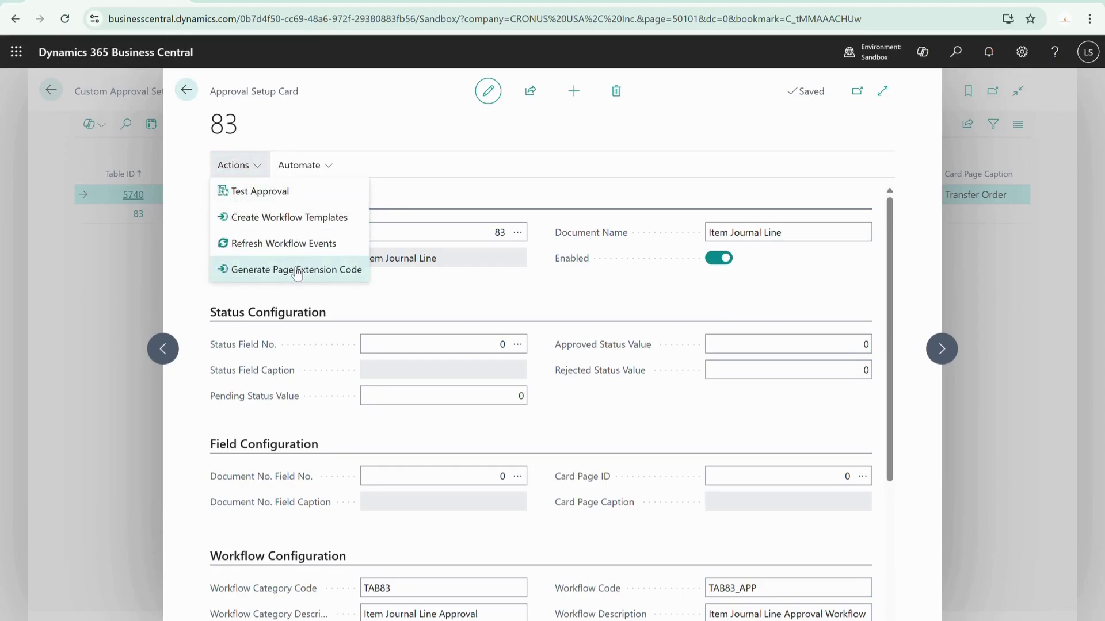
left_click(297, 272)
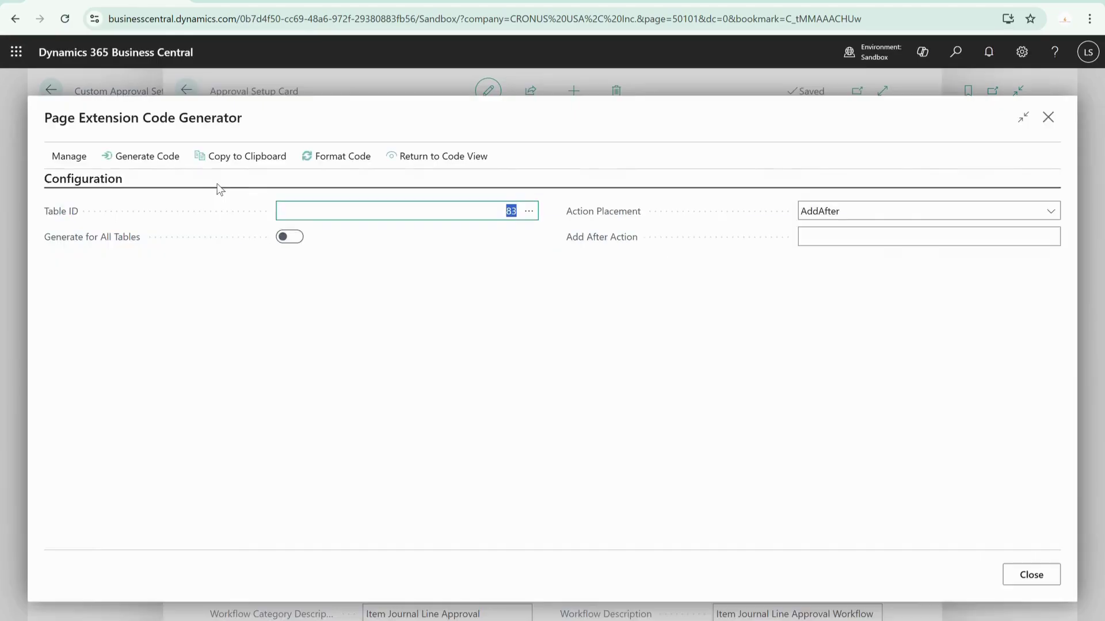
left_click(158, 164)
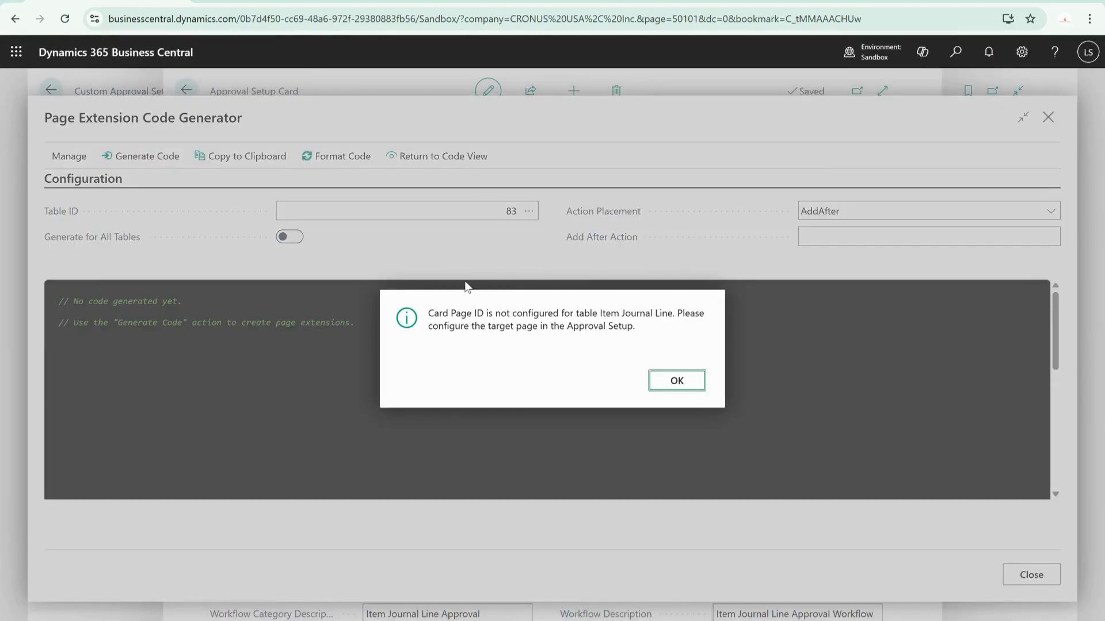
left_click(668, 381)
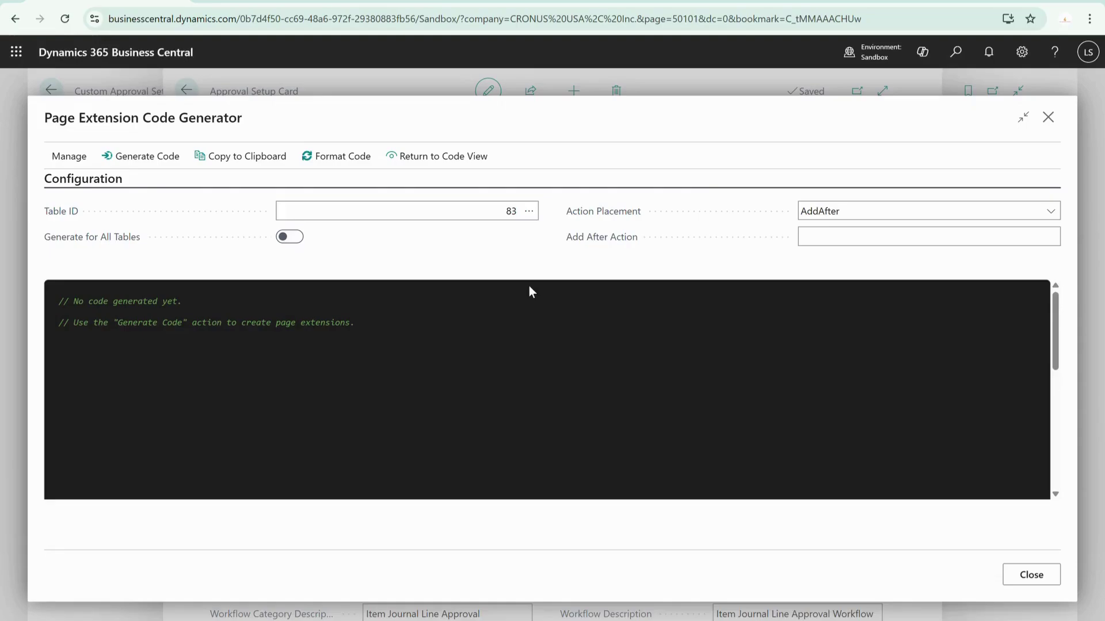
key("Escape")
Step: Check the batch approval configuration and retry generating the page extension code for table 83
scroll(723, 424, "down", 5)
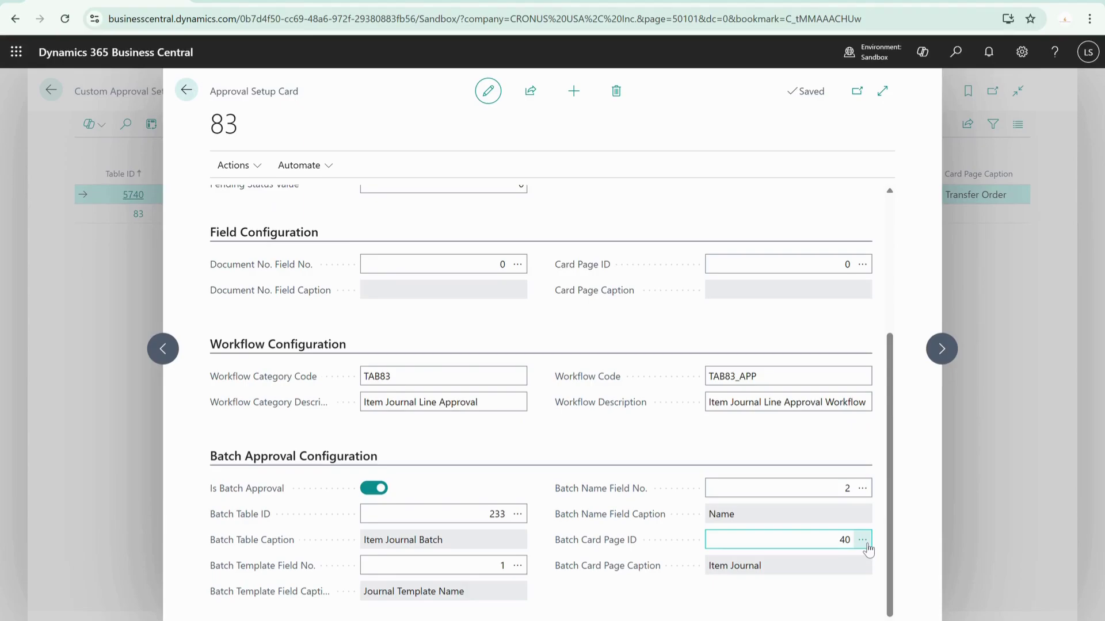
left_click(235, 166)
left_click(298, 270)
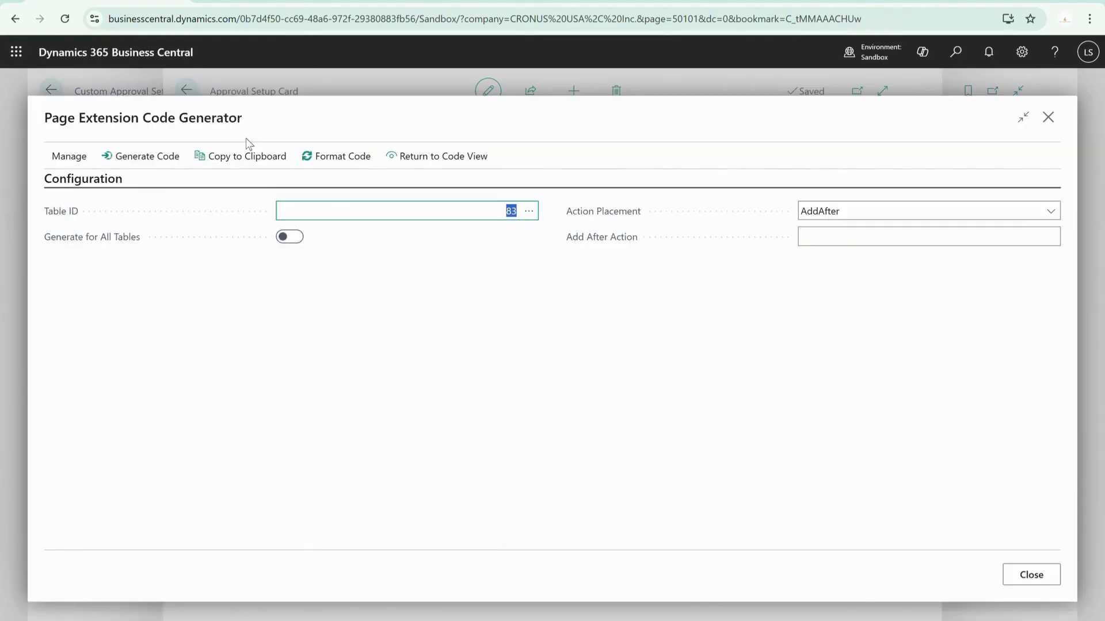
left_click(165, 162)
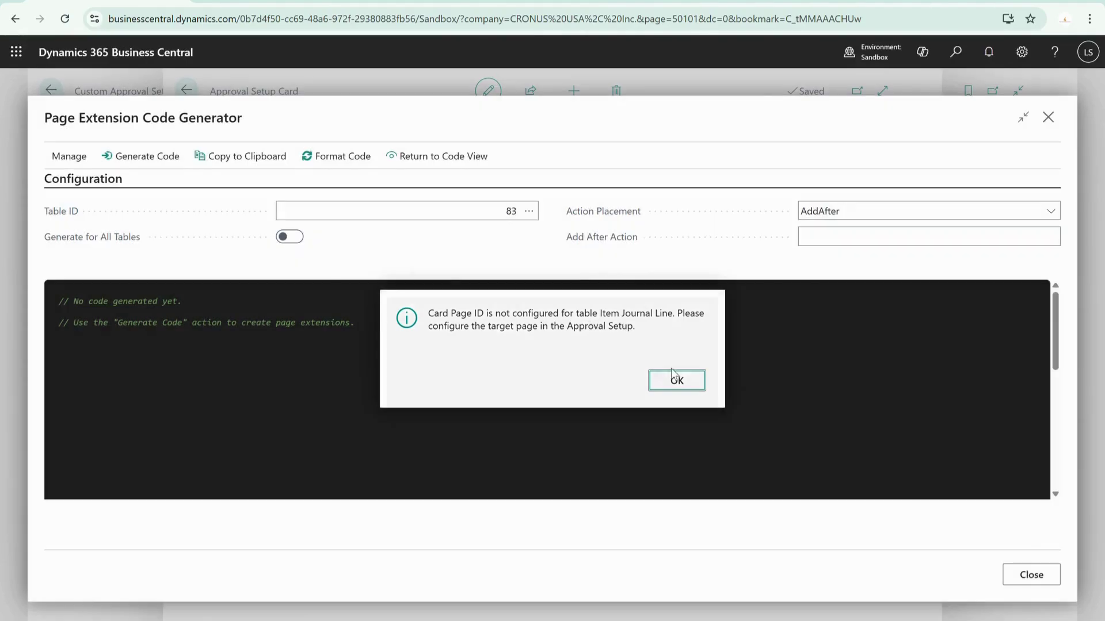
left_click(674, 374)
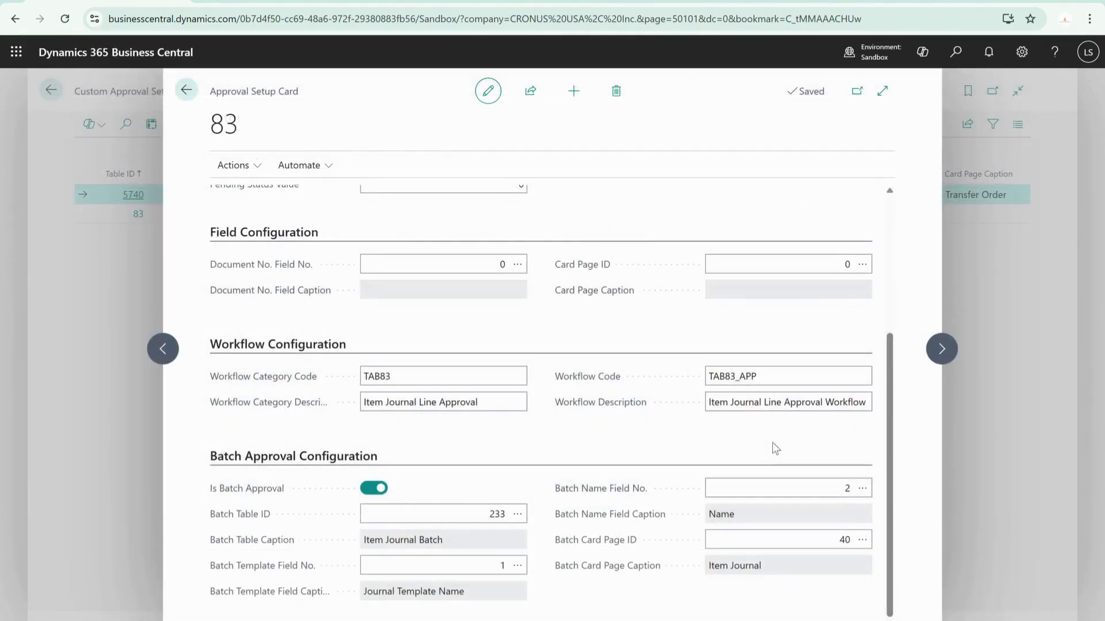
Step: Find the Item Journal page and assign page 40 as the Card Page ID in the field configuration
left_click(799, 406)
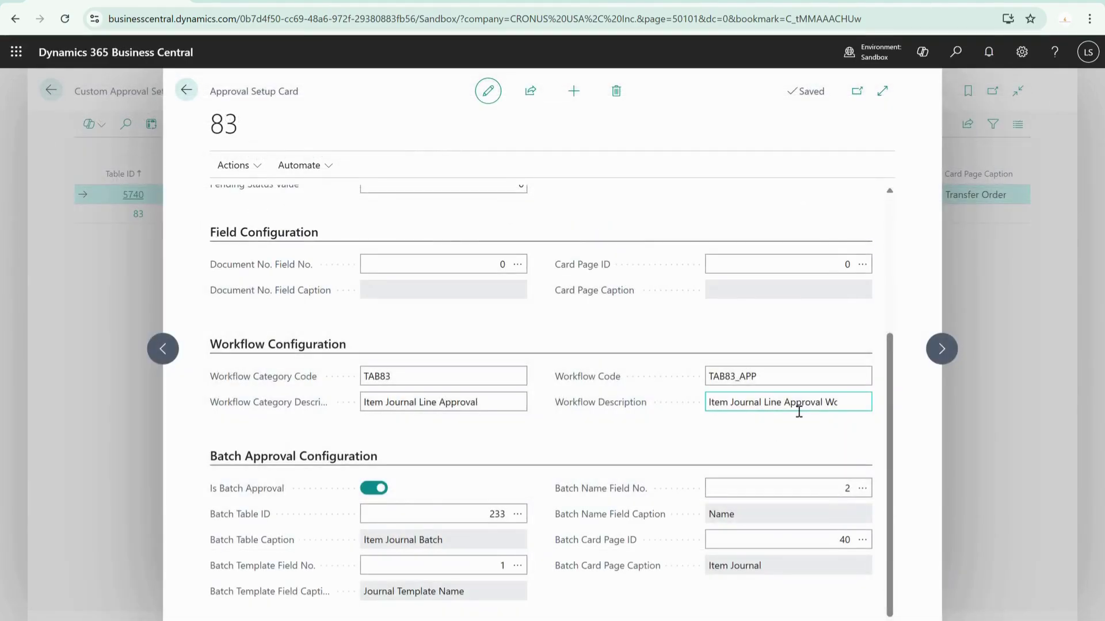
scroll(821, 362, "up", 2)
left_click(774, 353)
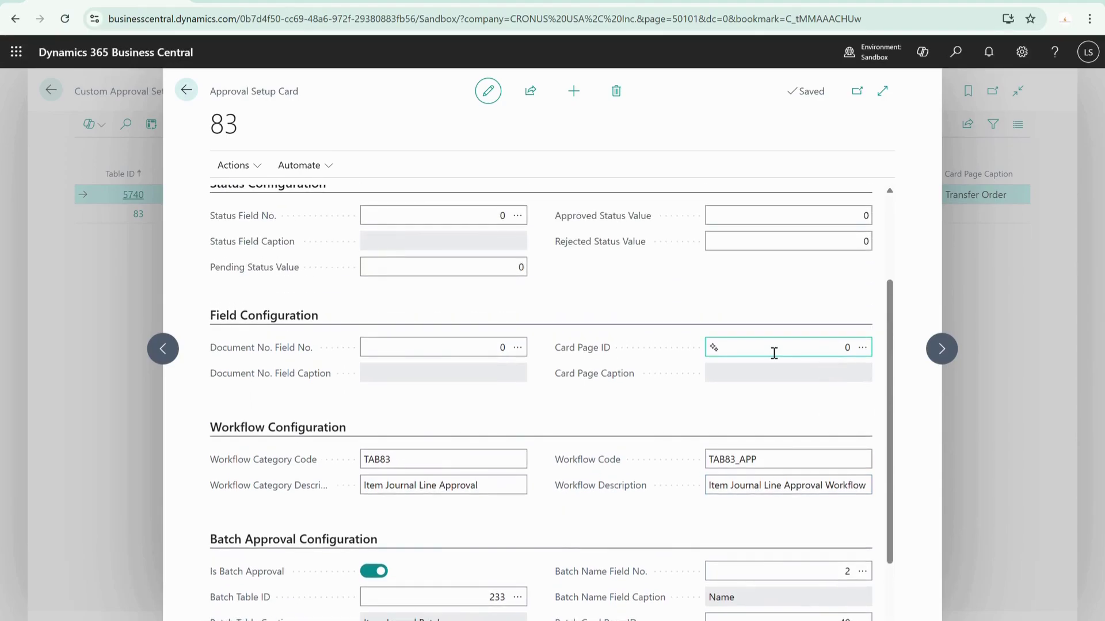
left_click(862, 348)
left_click(399, 176)
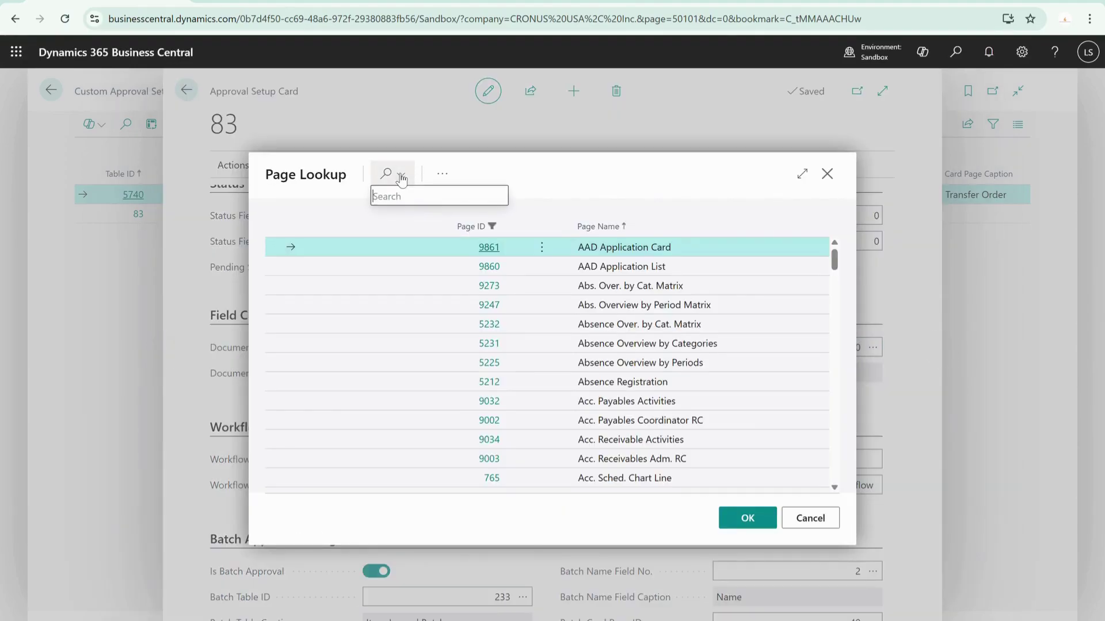
type("tem jou")
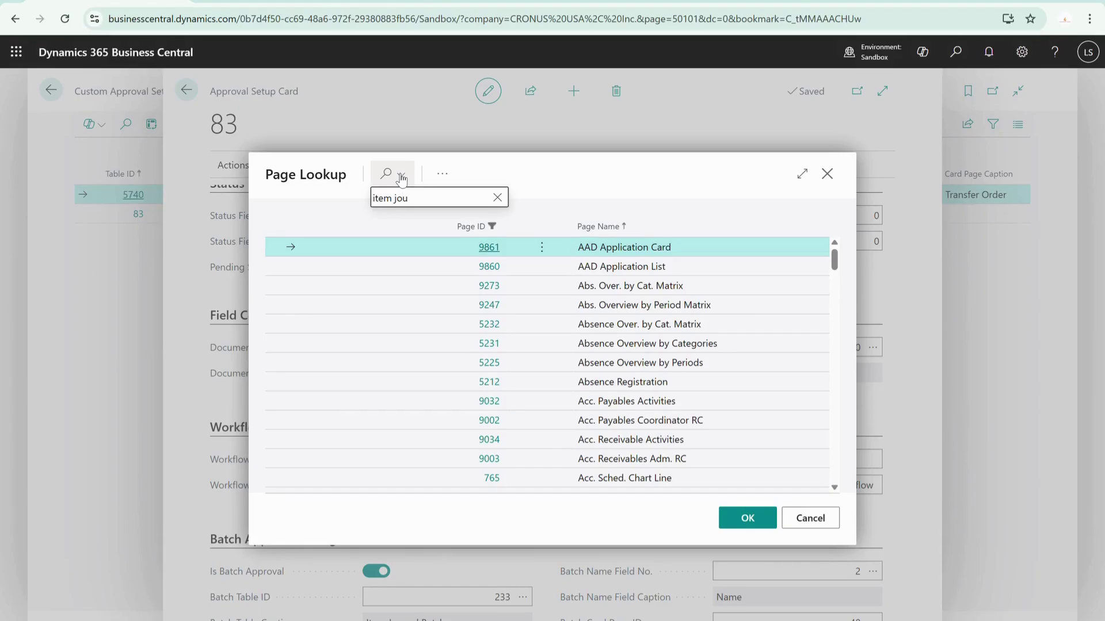
left_click(747, 517)
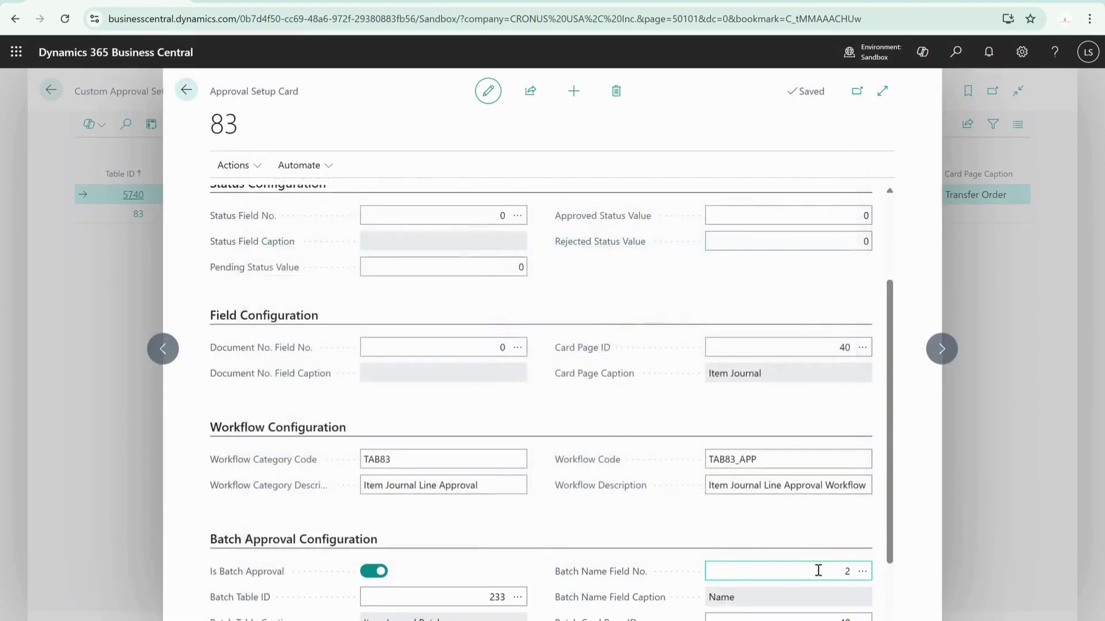
Step: Change the Batch Card Page ID to page 262, Item Journal Batches
scroll(818, 570, "down", 2)
left_click(873, 539)
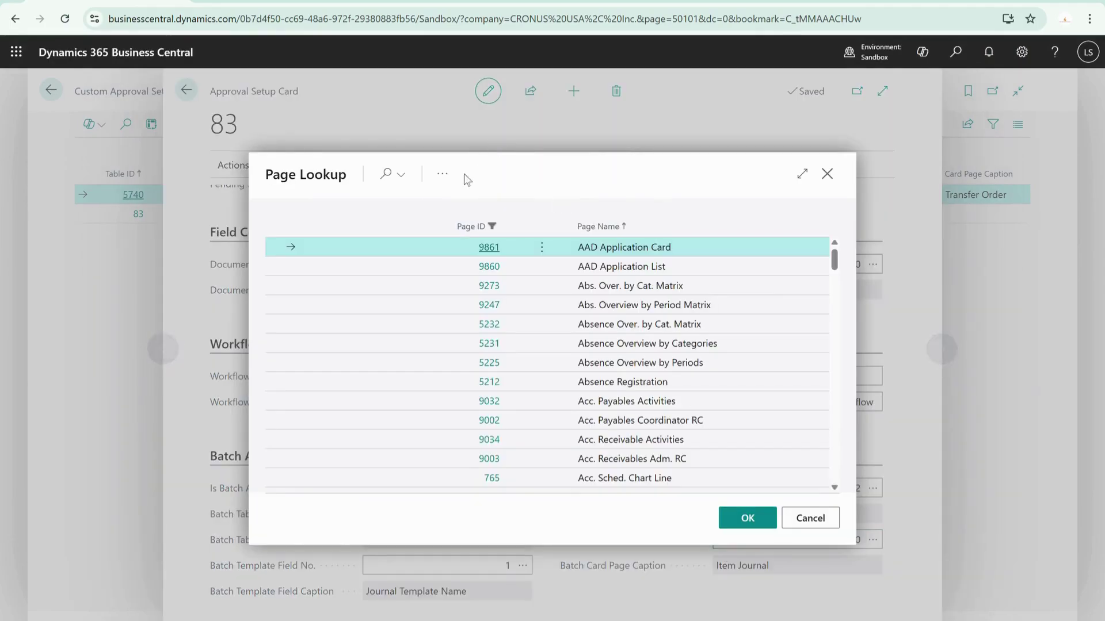
left_click(383, 178)
type("item jou")
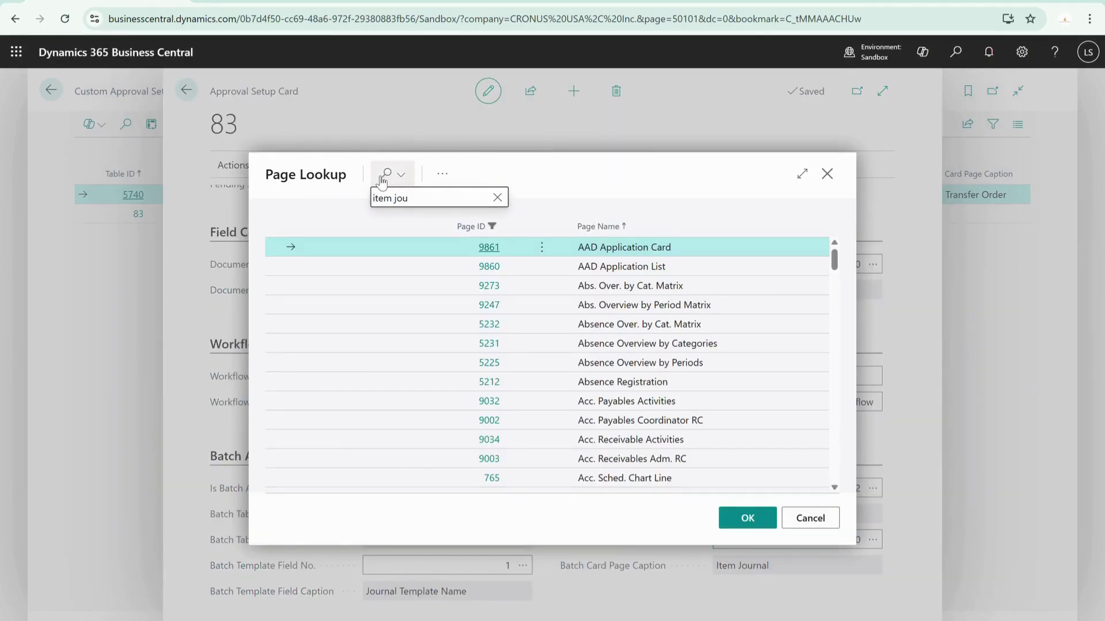
left_click(698, 264)
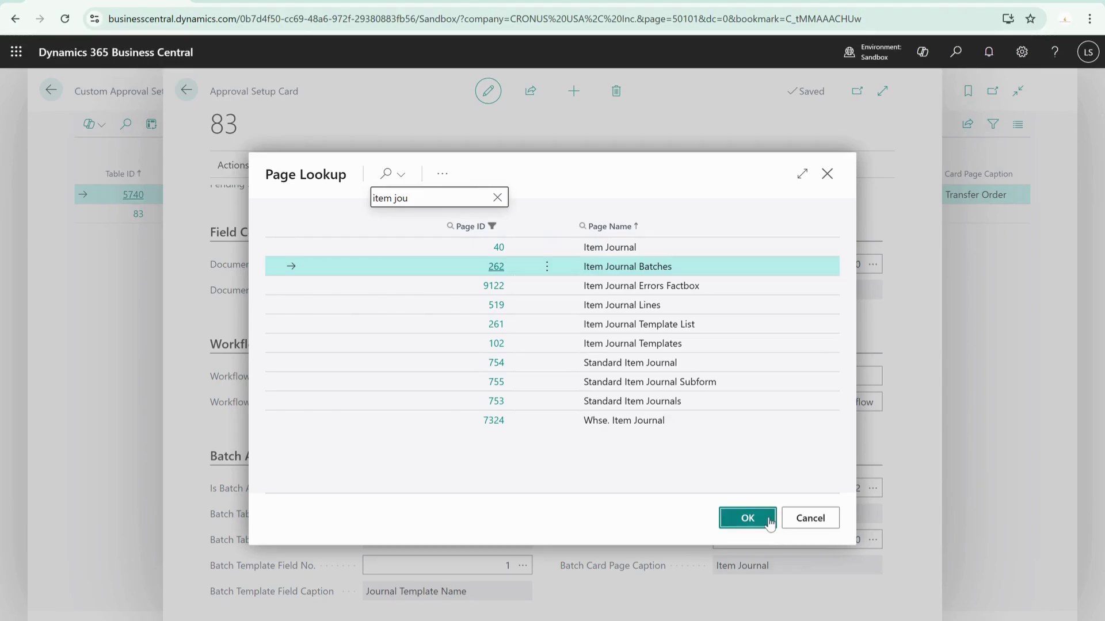
left_click(747, 519)
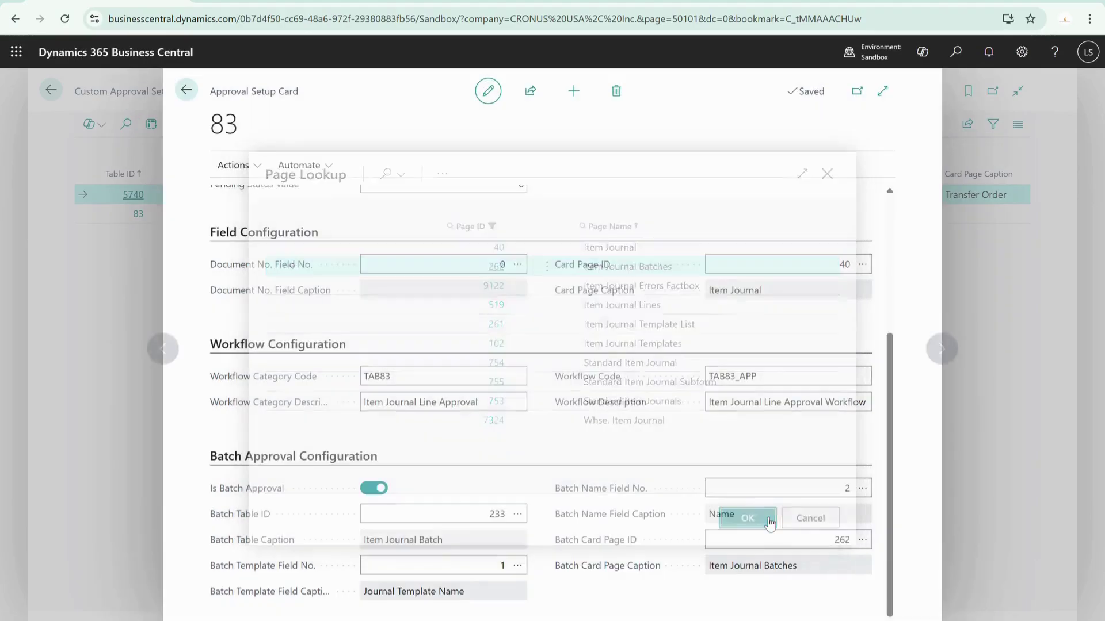
Step: Generate the page extension code for table 83 with the updated card page settings
left_click(252, 166)
left_click(311, 270)
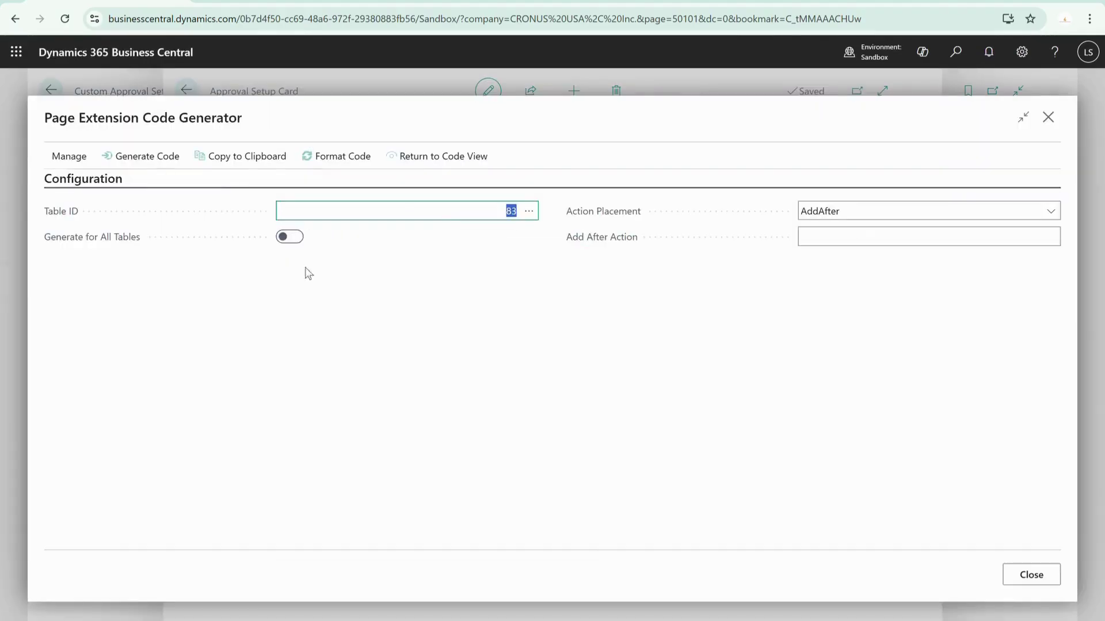
left_click(132, 160)
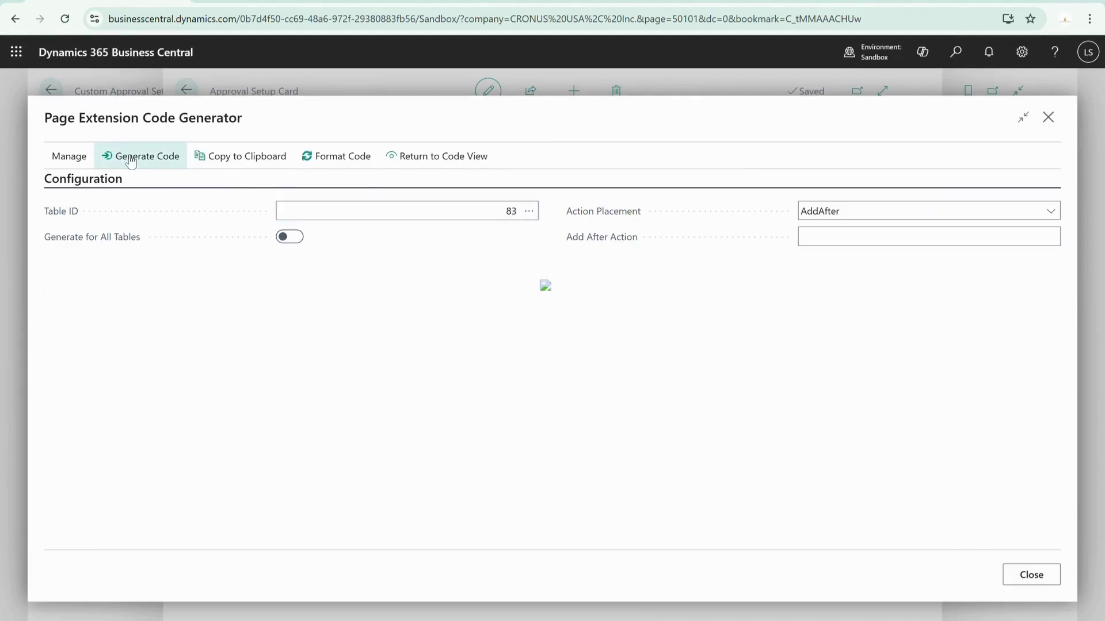
Step: Look through the generated AL code for table 83, including its batch approval procedures
left_click(646, 381)
scroll(527, 381, "down", 2)
scroll(527, 382, "down", 10)
scroll(527, 381, "down", 10)
scroll(527, 381, "down", 10)
scroll(527, 382, "down", 8)
scroll(527, 382, "up", 8)
scroll(530, 387, "up", 3)
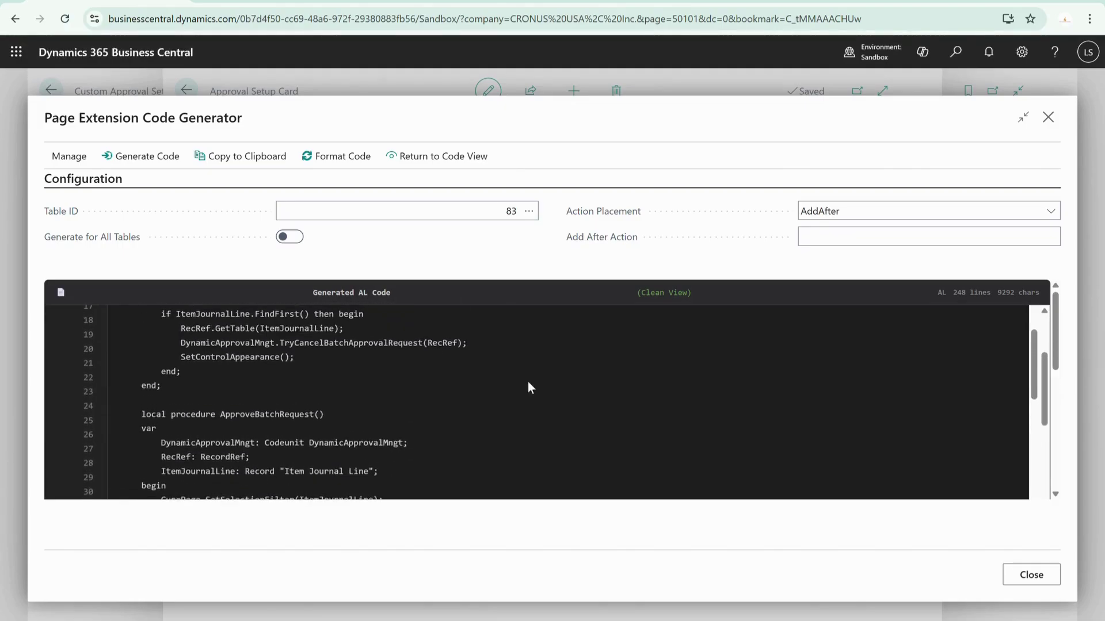
scroll(486, 345, "down", 3)
scroll(486, 346, "up", 10)
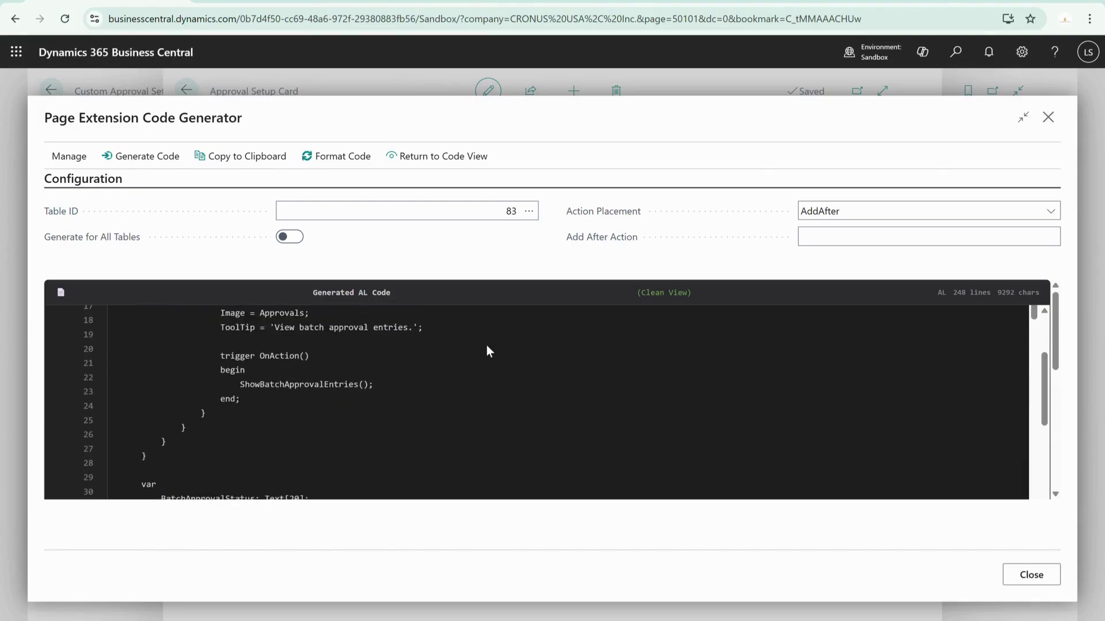
Step: Review the batch approval actions in the generated code, from Delegate and Reject back to Send Batch Approval Request and the header comments
scroll(487, 351, "up", 7)
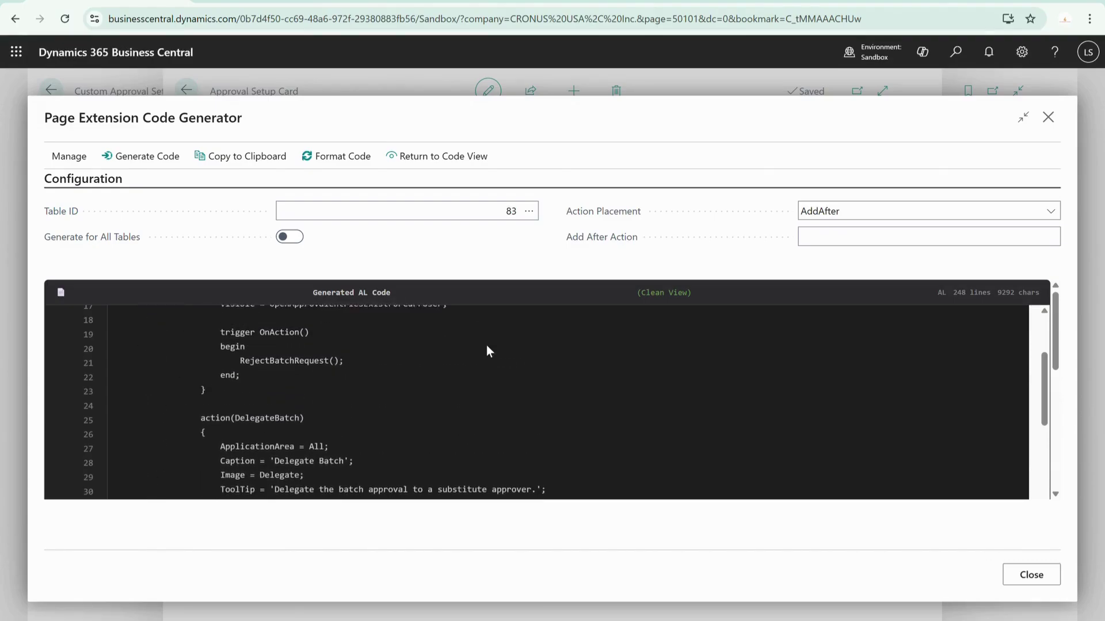
scroll(487, 351, "down", 2)
scroll(486, 351, "up", 6)
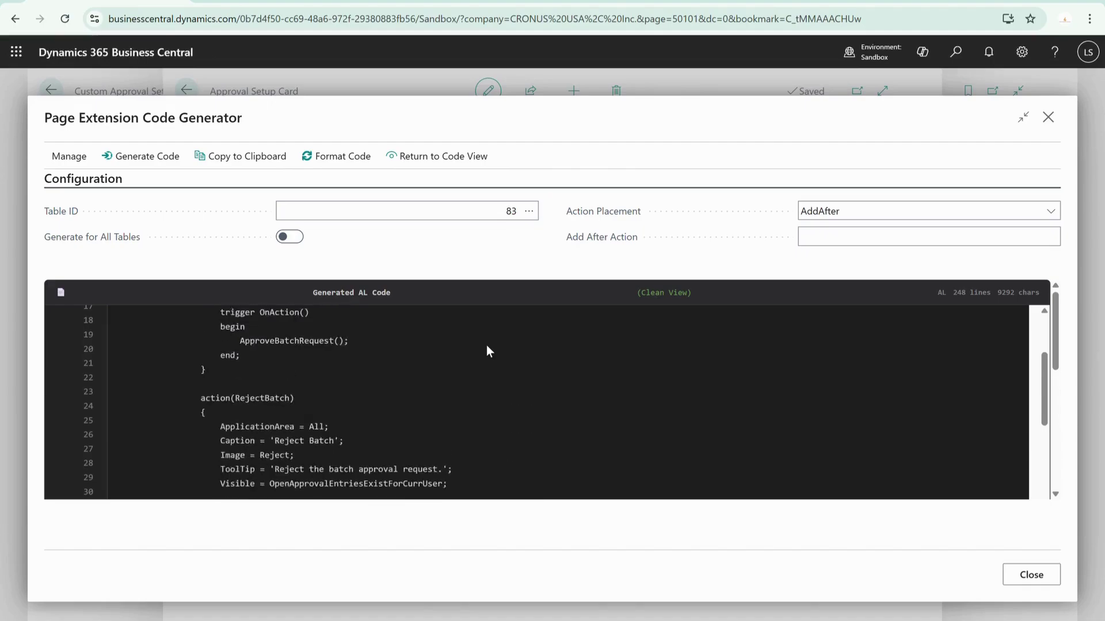
scroll(487, 351, "up", 7)
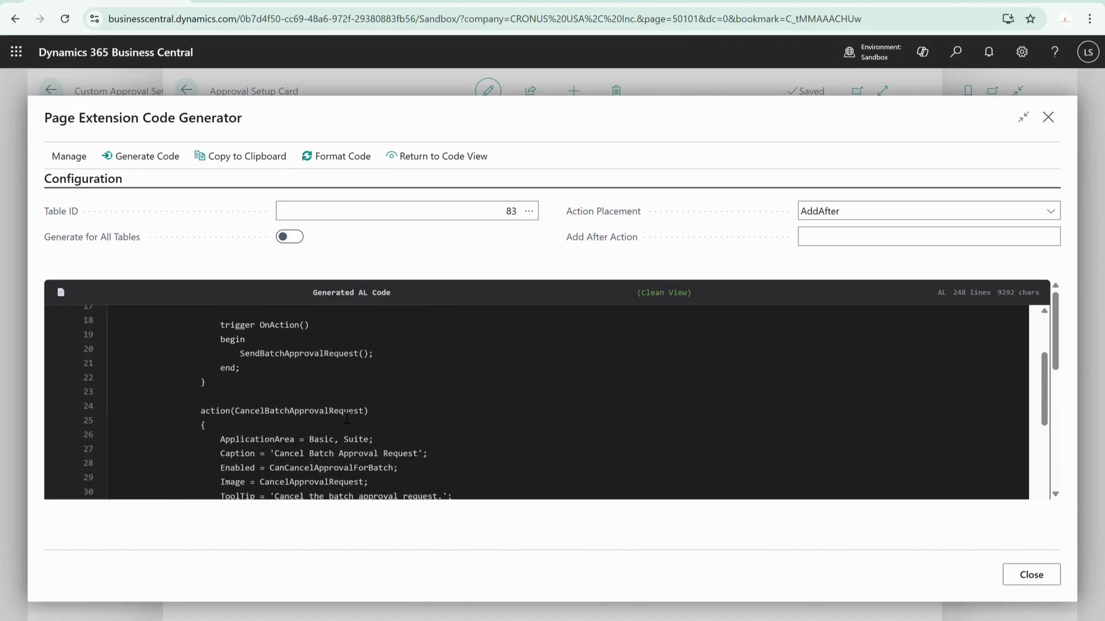
scroll(347, 420, "up", 4)
scroll(331, 403, "up", 1)
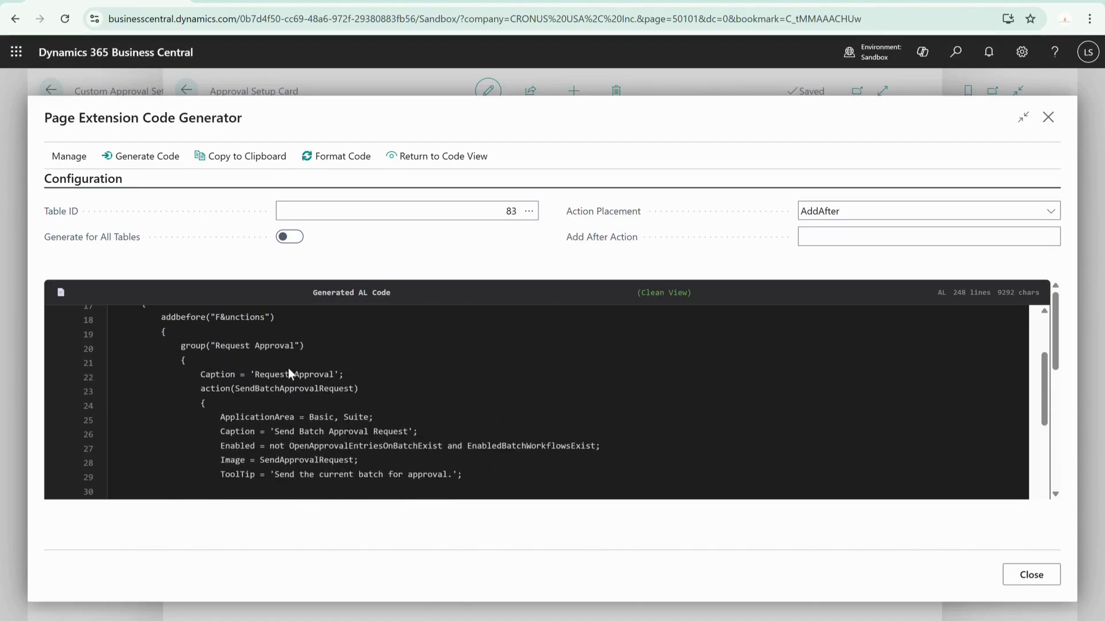
scroll(289, 370, "up", 6)
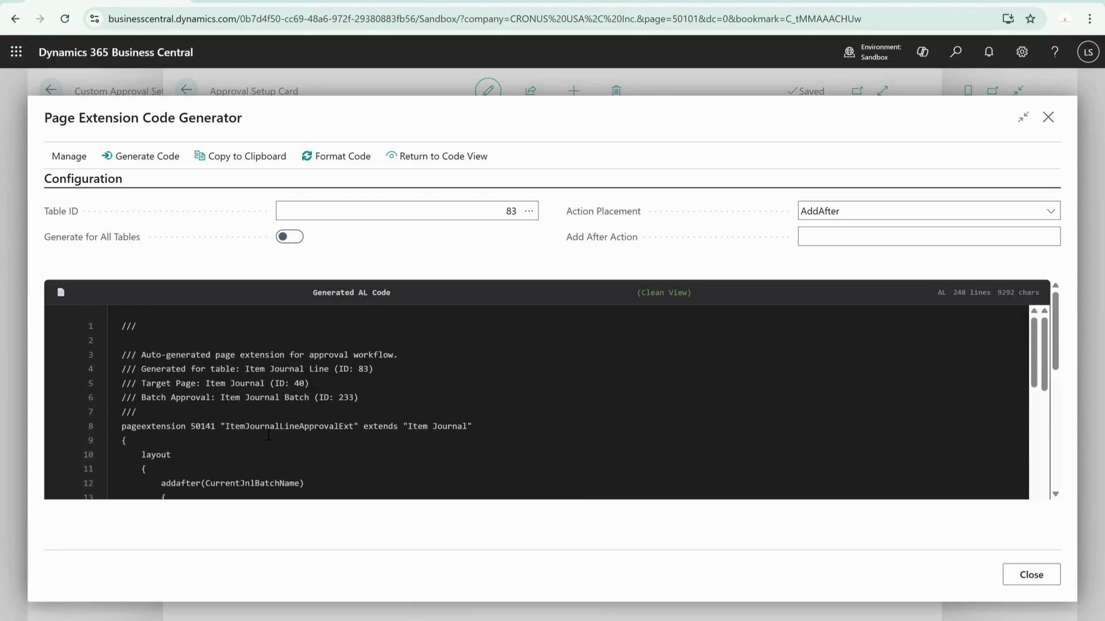
Step: Highlight the pageextension declaration and the code below it for review, and close the Page Extension Code Generator
left_click_drag(122, 427, 469, 433)
left_click(475, 427)
left_click_drag(144, 326, 391, 518)
left_click(406, 361)
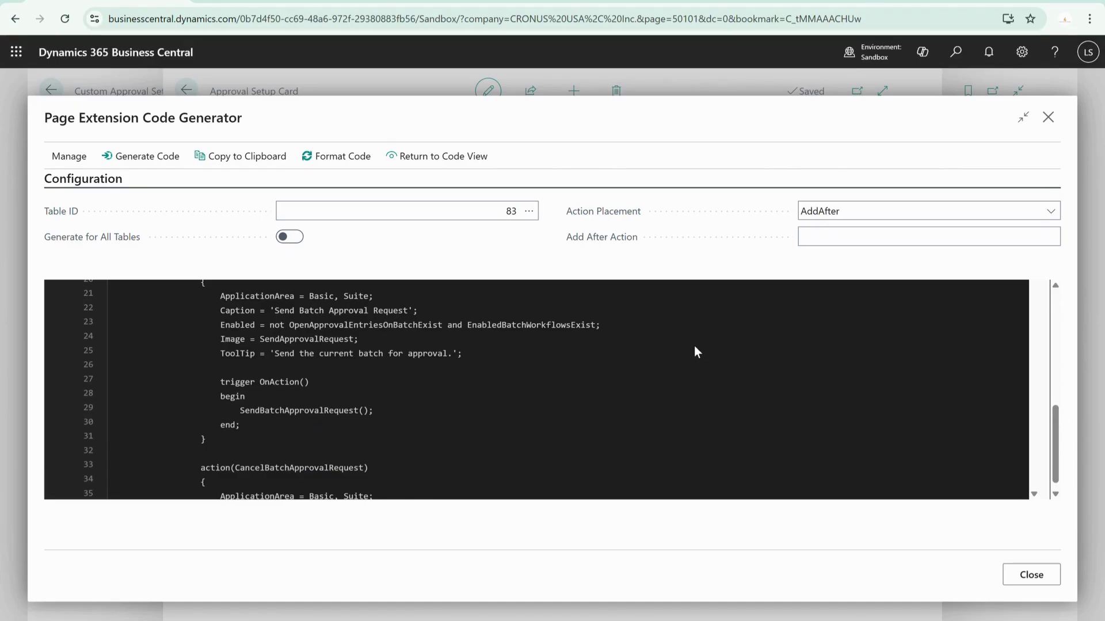
left_click(1030, 576)
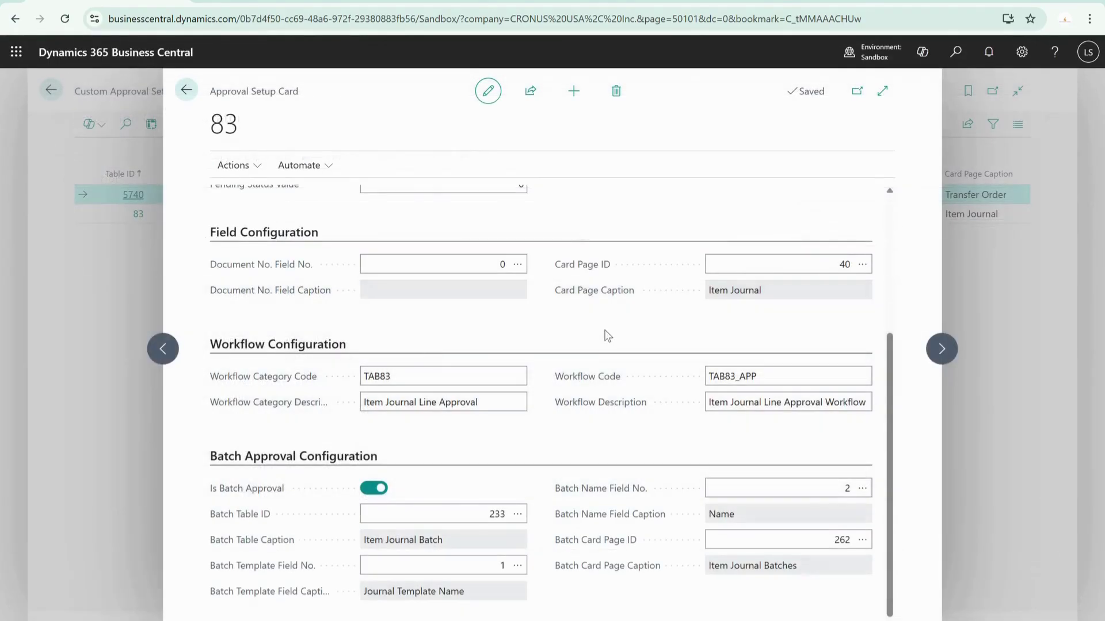
Step: Review the table 83 approval setup from its general settings to its batch configuration, and return to the Custom Approval Setup List
scroll(482, 329, "up", 4)
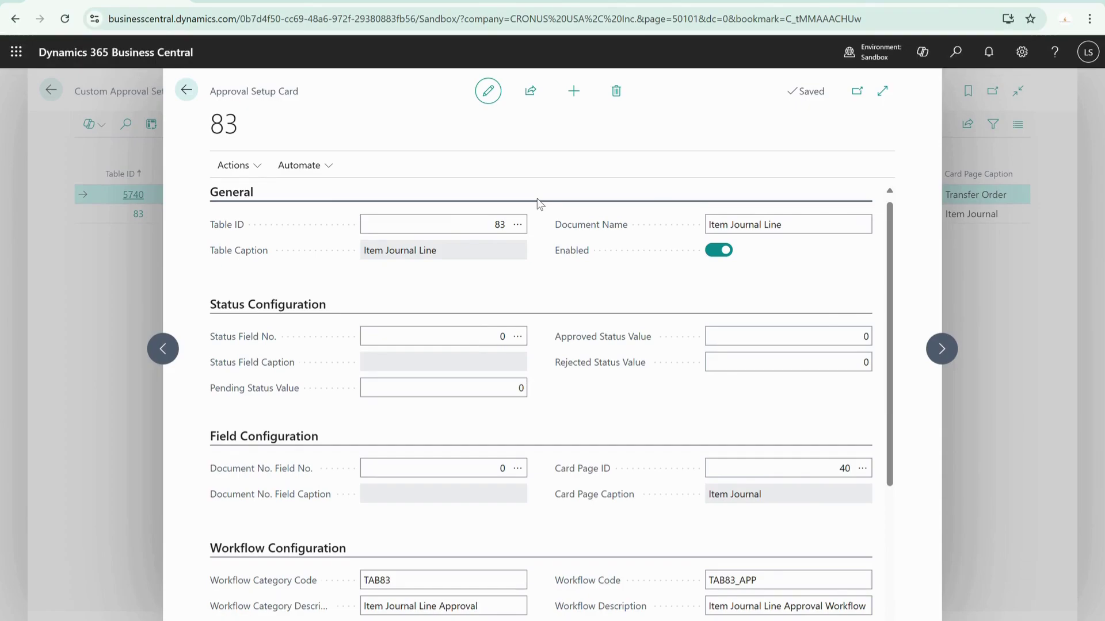
scroll(605, 360, "down", 3)
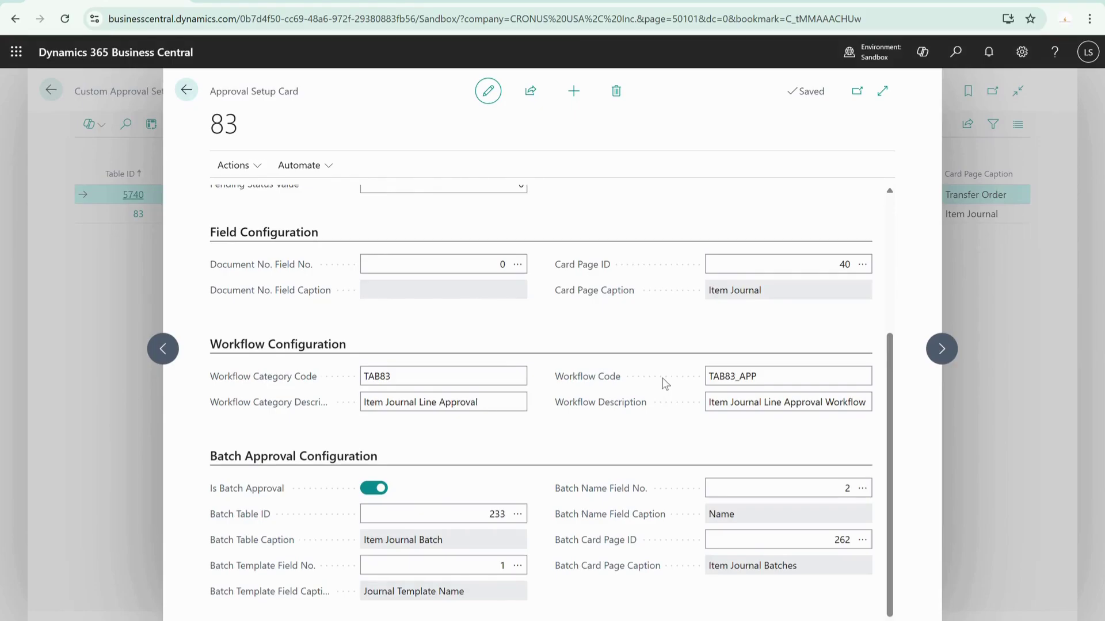
key("Escape")
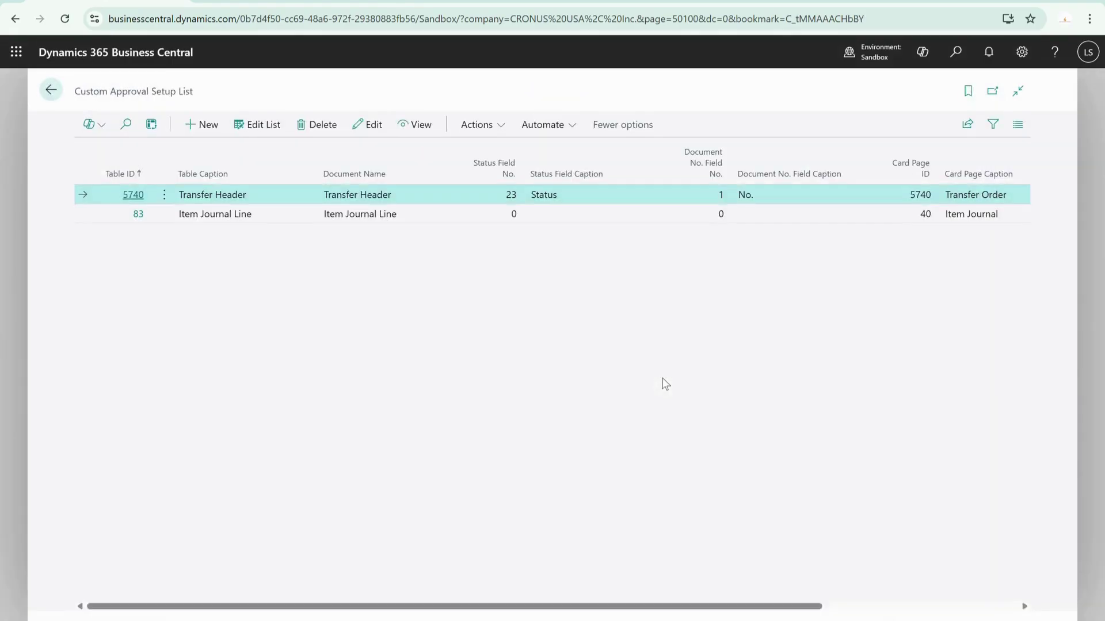
Step: Open the approval setup card for table 5740, Transfer Header, and examine its field, workflow and batch approval configuration
left_click(133, 195)
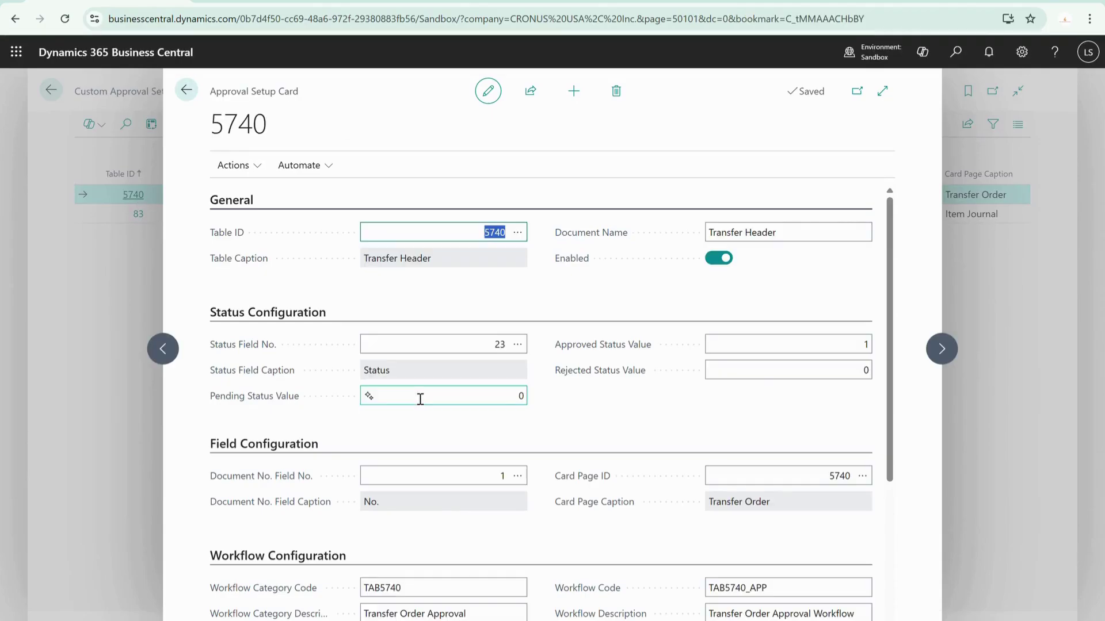
scroll(420, 398, "down", 4)
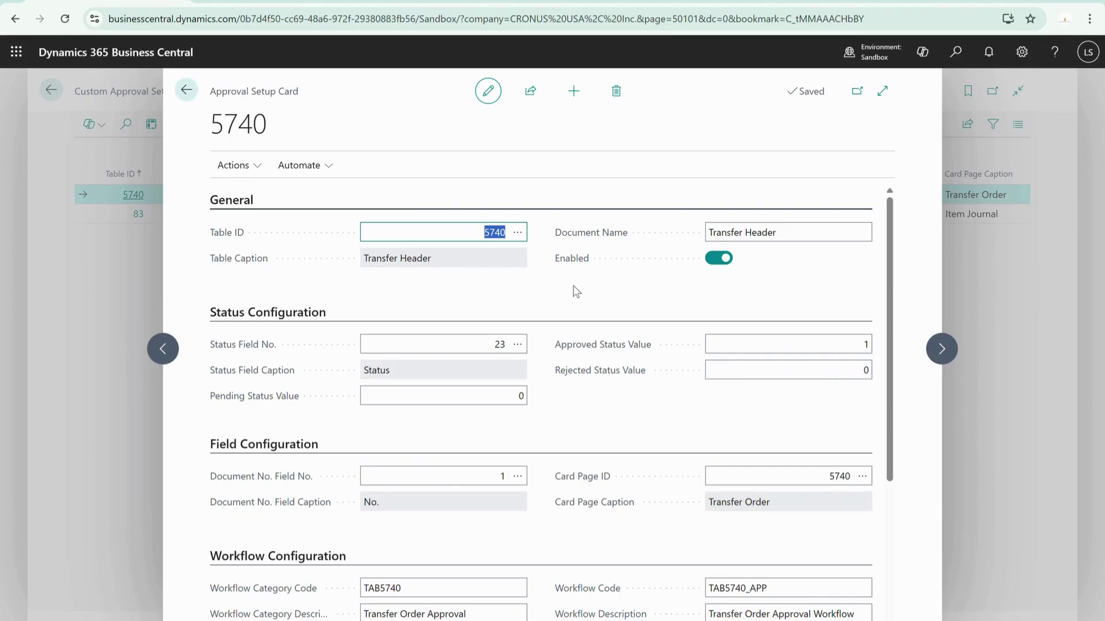
scroll(575, 291, "down", 4)
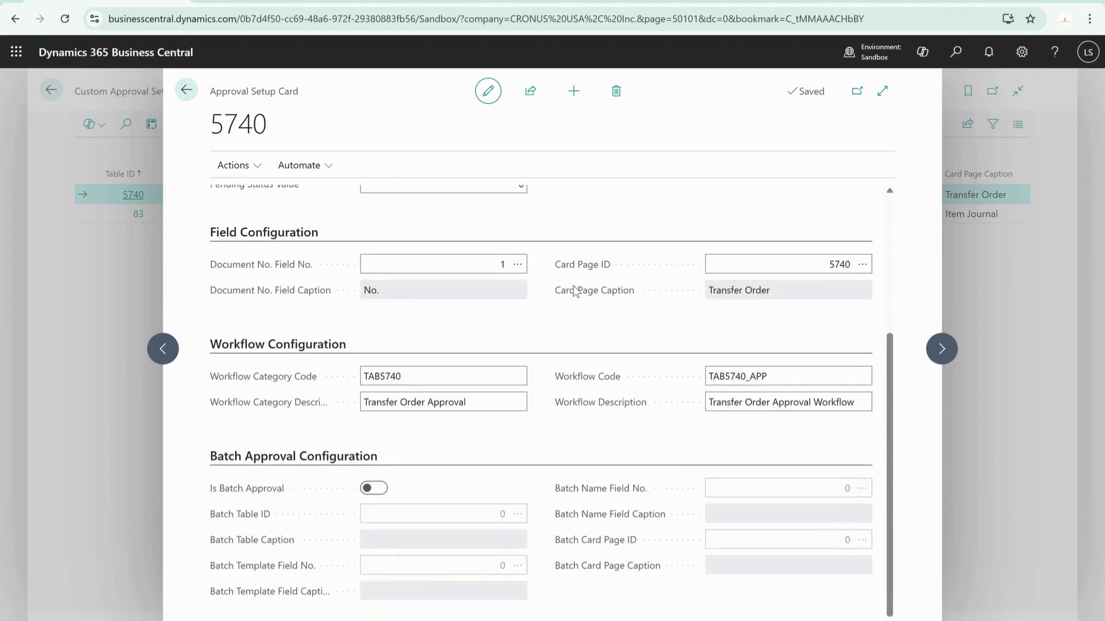